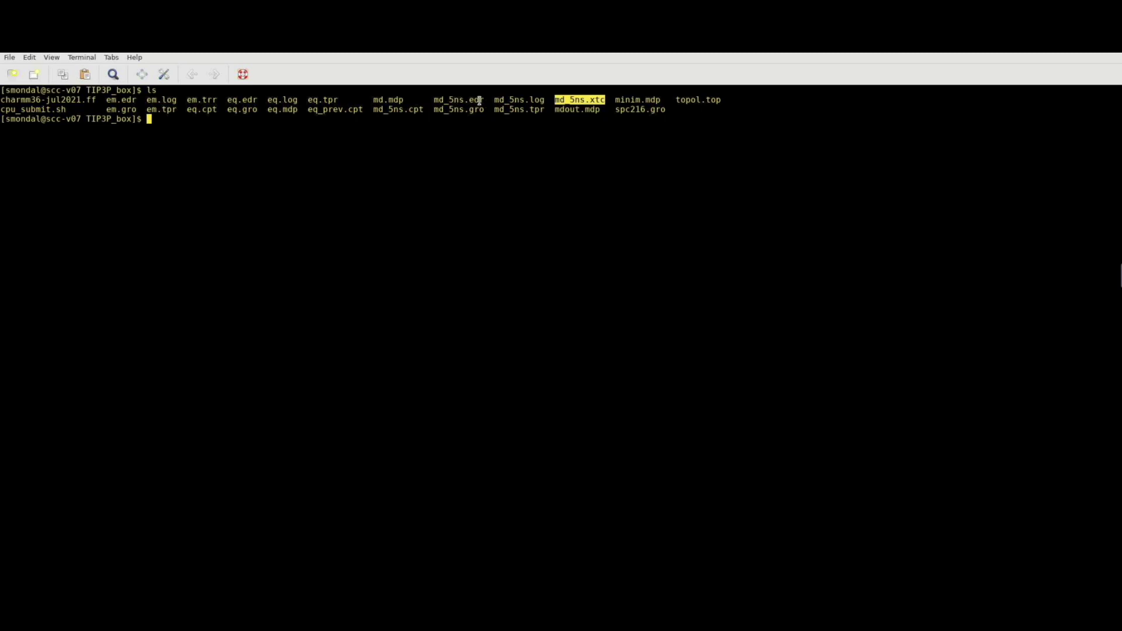
Run gmx_mpi make_ndx on md_5ns.gro with index.ndx as the output index file
drag(542, 110, 500, 110)
click(546, 125)
text(gm)
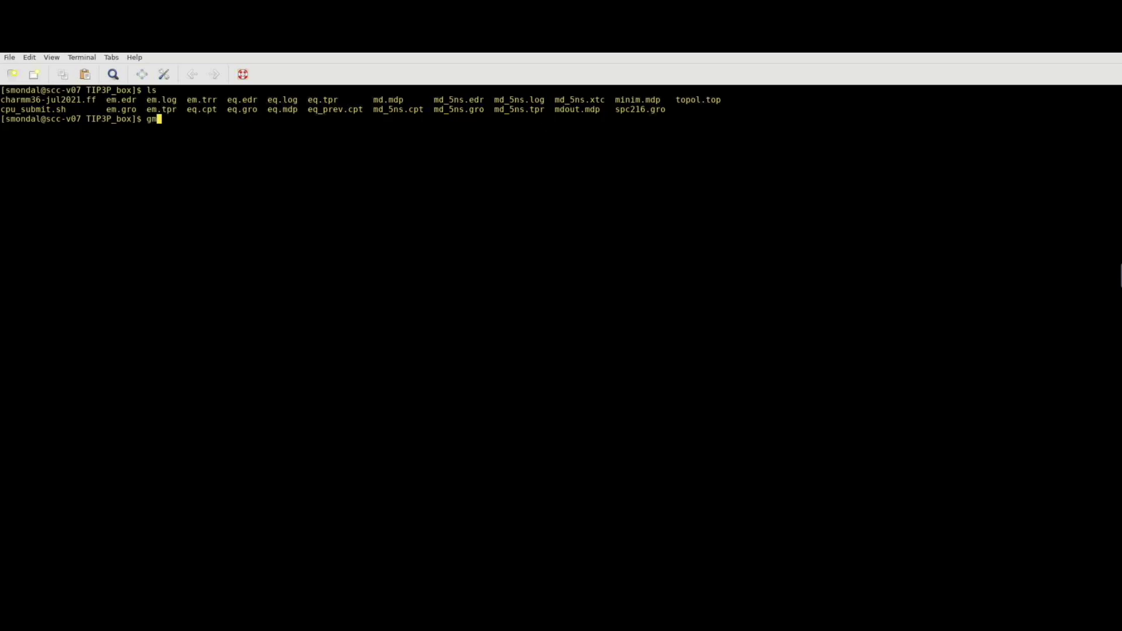
text(x_mpi make_ndx -f)
text(md_5ns.)
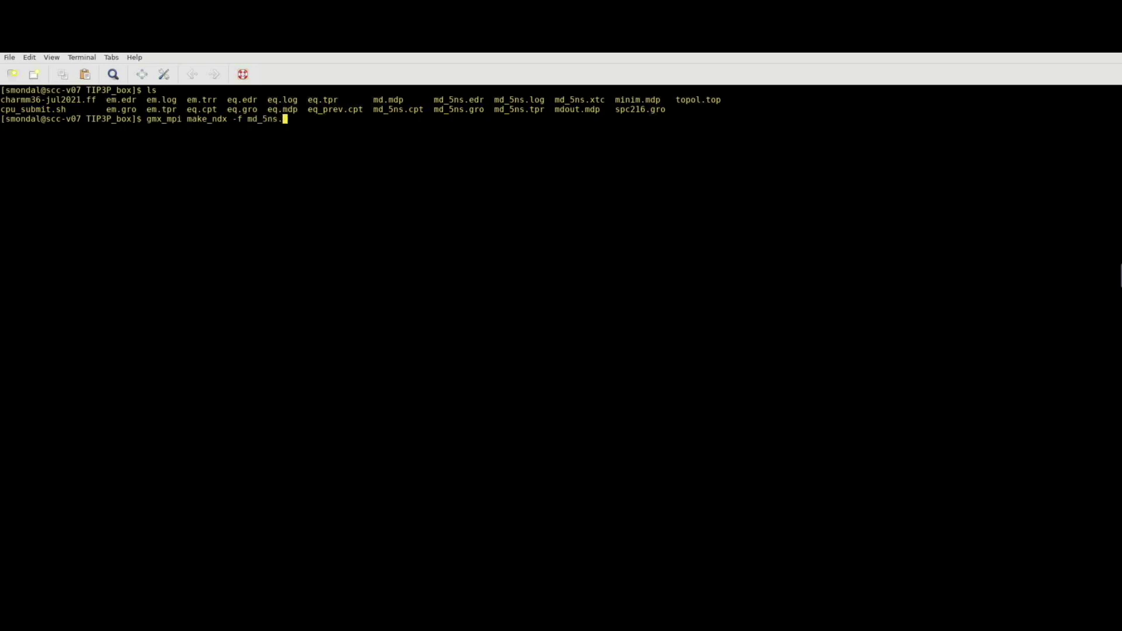
text(gro -o index.ndx)
key(Return)
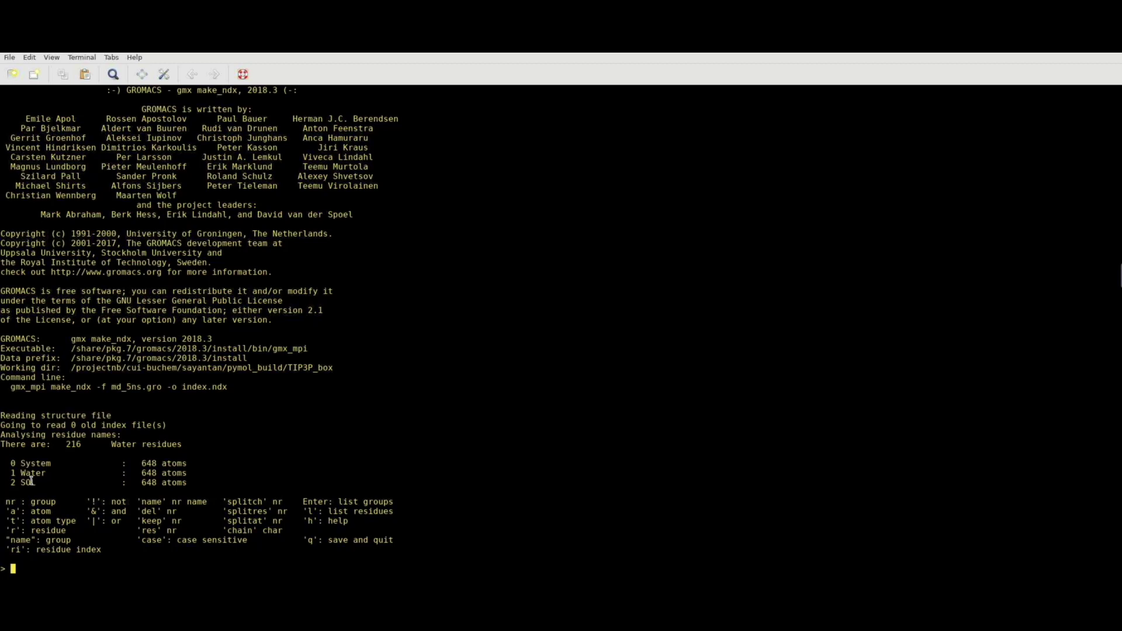
Add an index group of all atoms named OW, list the groups, and save and quit make_ndx
text(a OW)
key(Return)
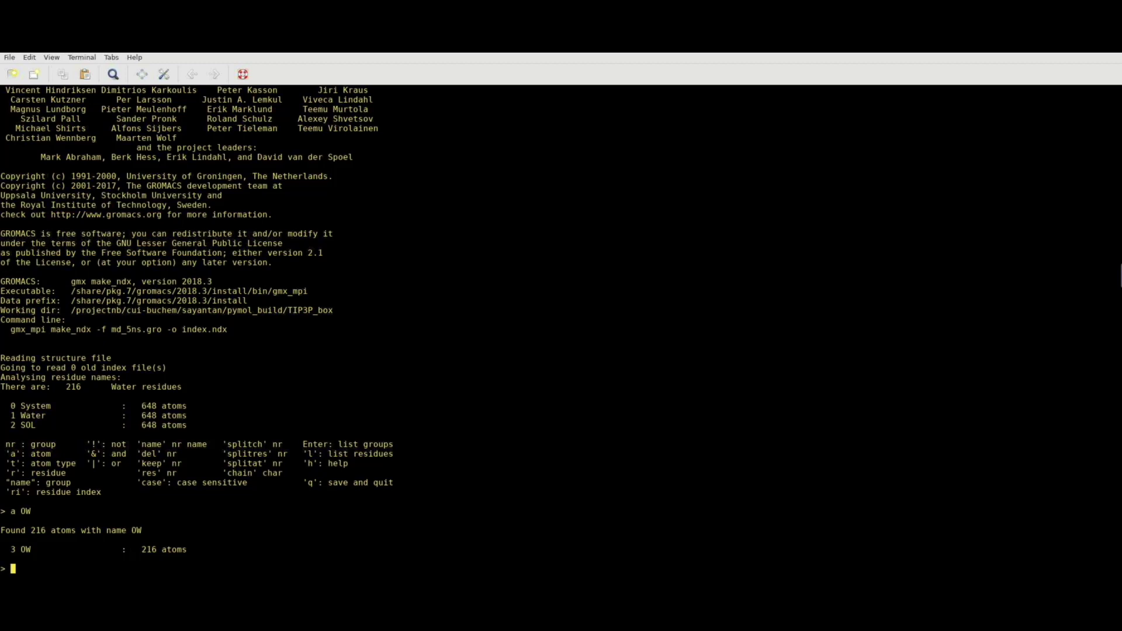
key(Return)
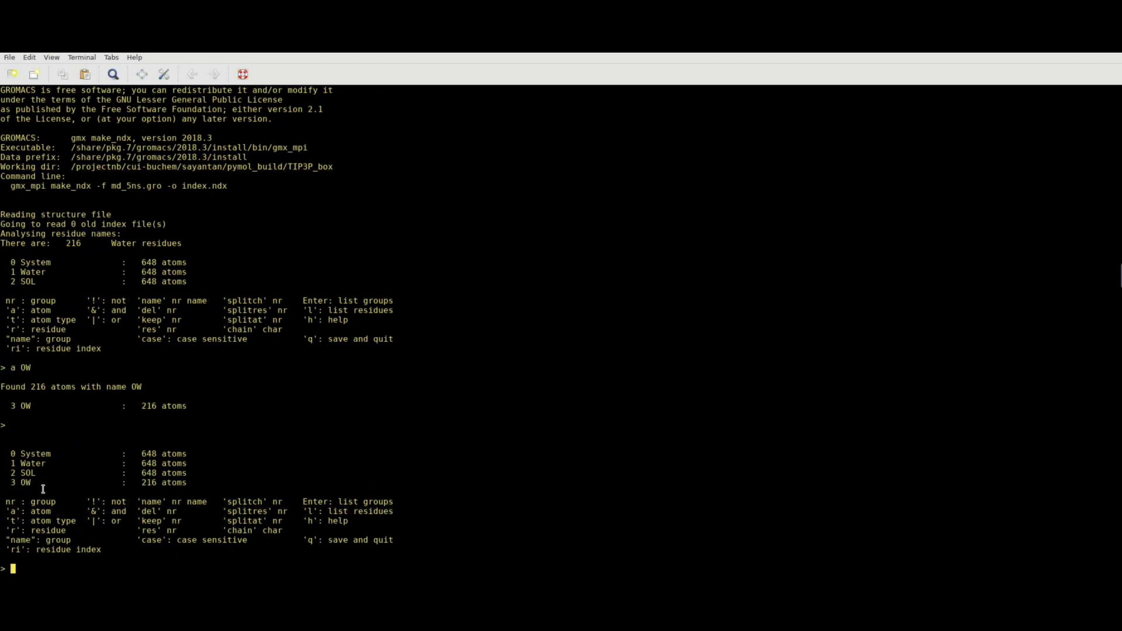
text(q)
key(Return)
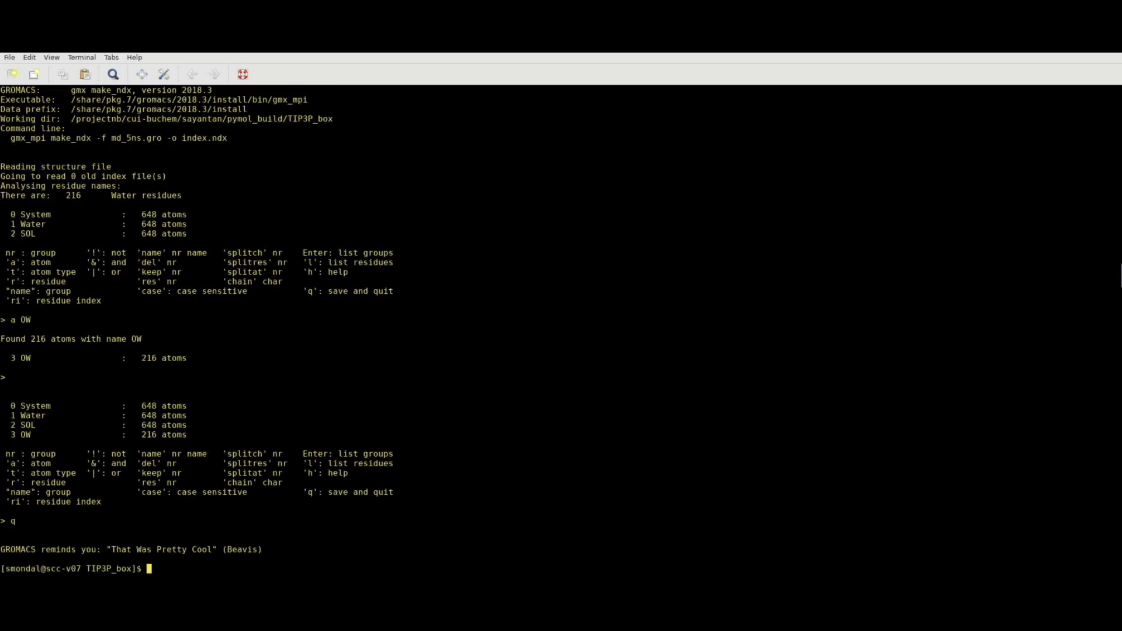
List the directory files to check for index.ndx and clear the terminal
text(ls)
key(Return)
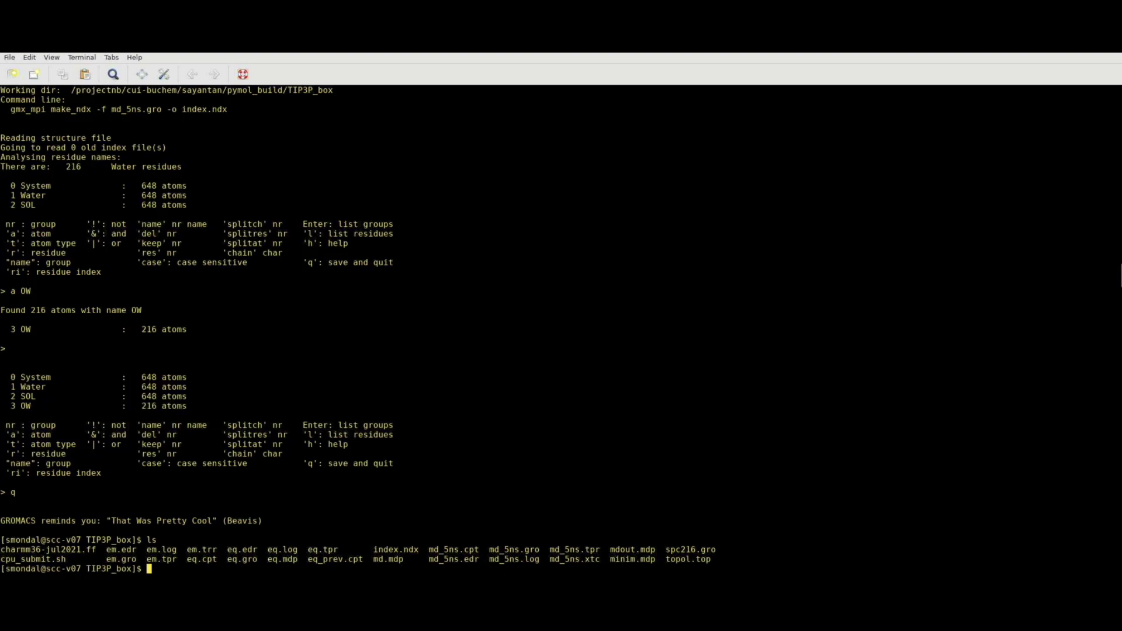
drag(372, 553, 425, 553)
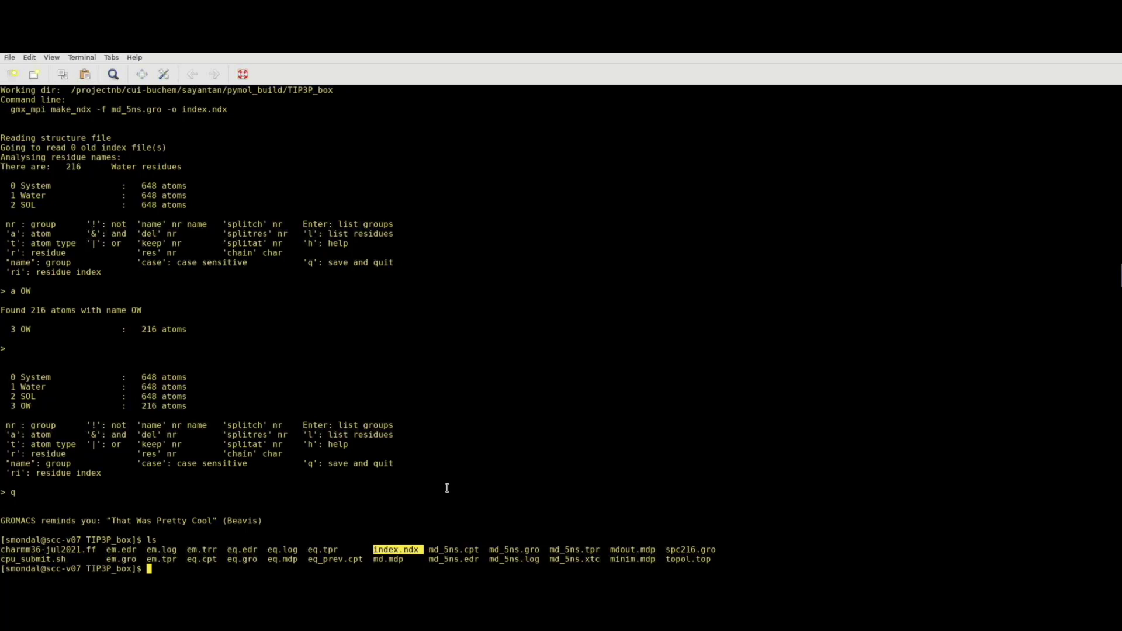
text(clear)
key(Return)
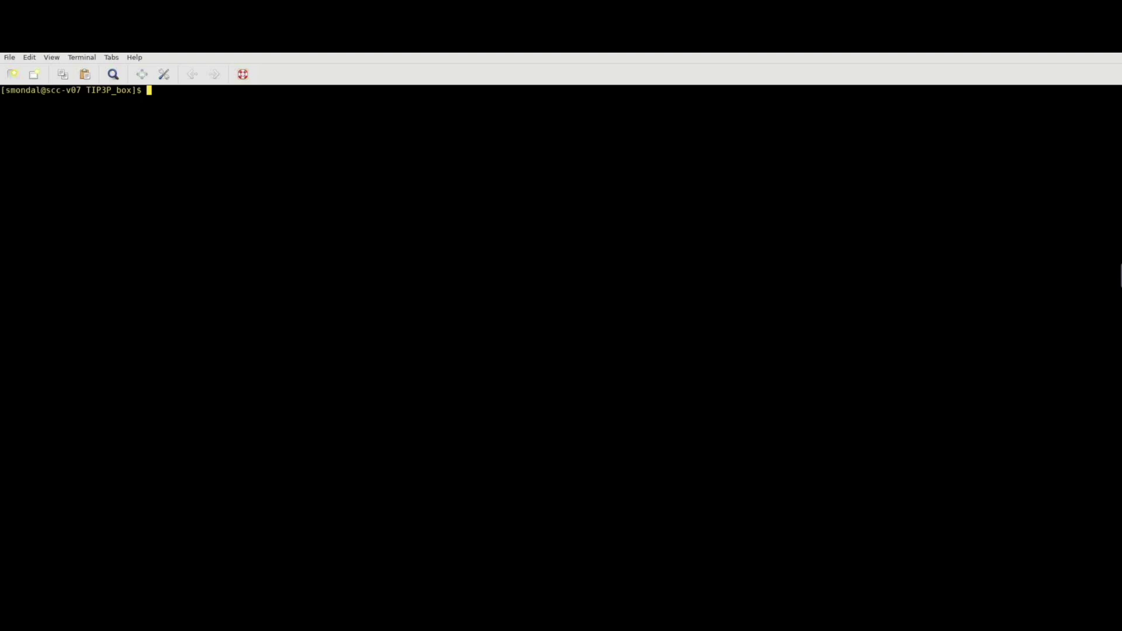
Show the help for gmx_mpi rdf and review its input, output and selection options
text(gmx_mpi rdf -h)
key(Return)
scroll(135, 354, up, 15)
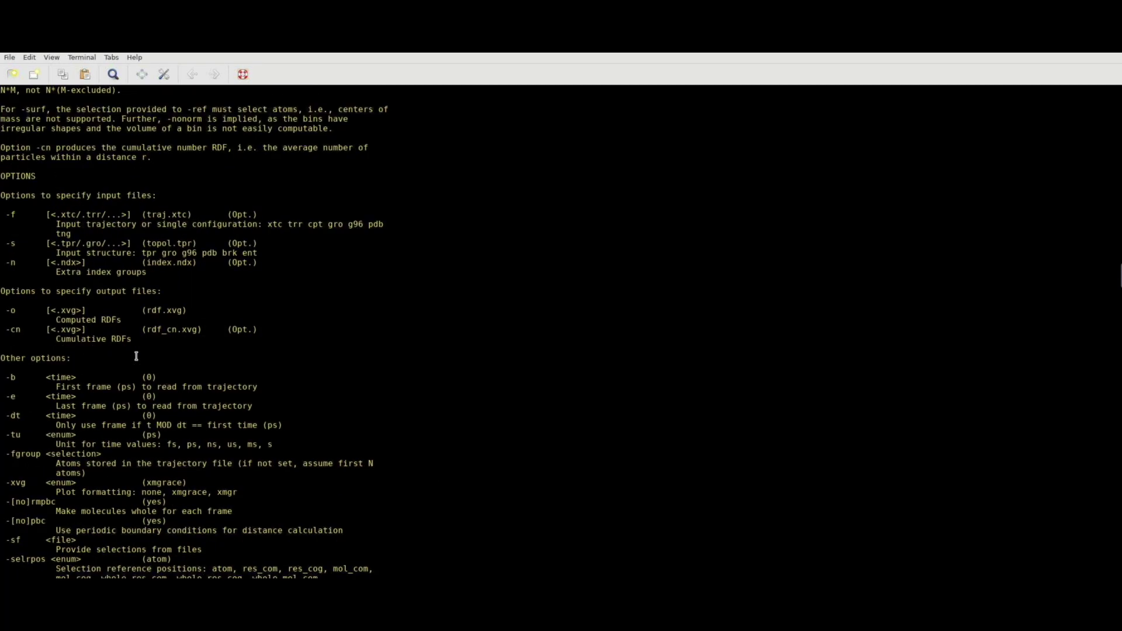
scroll(35, 258, down, 8)
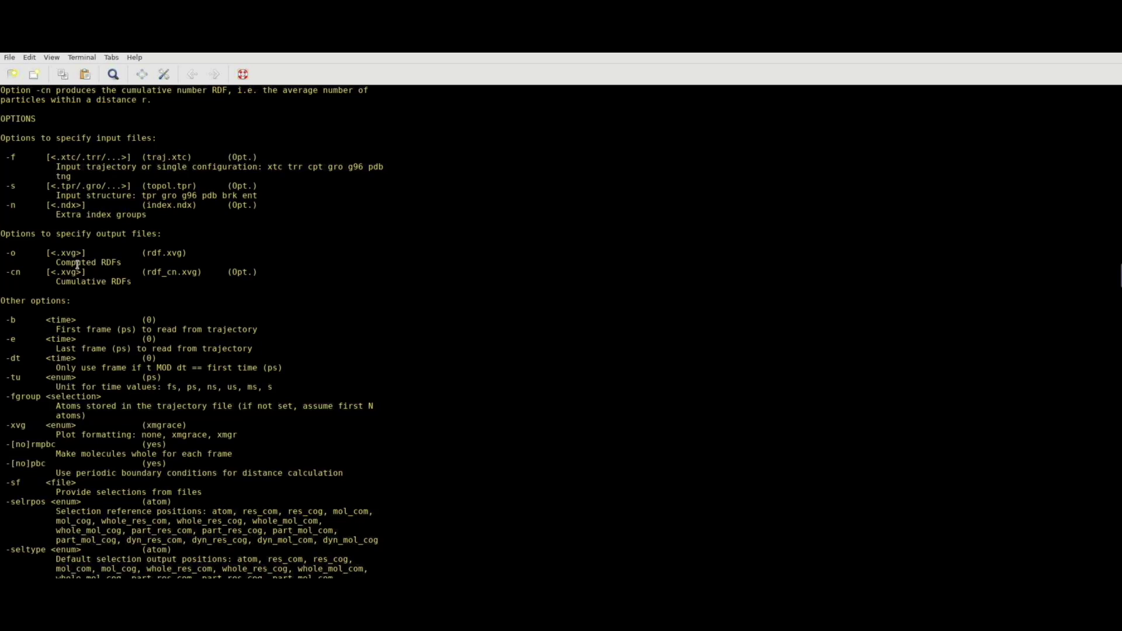
scroll(142, 304, down, 5)
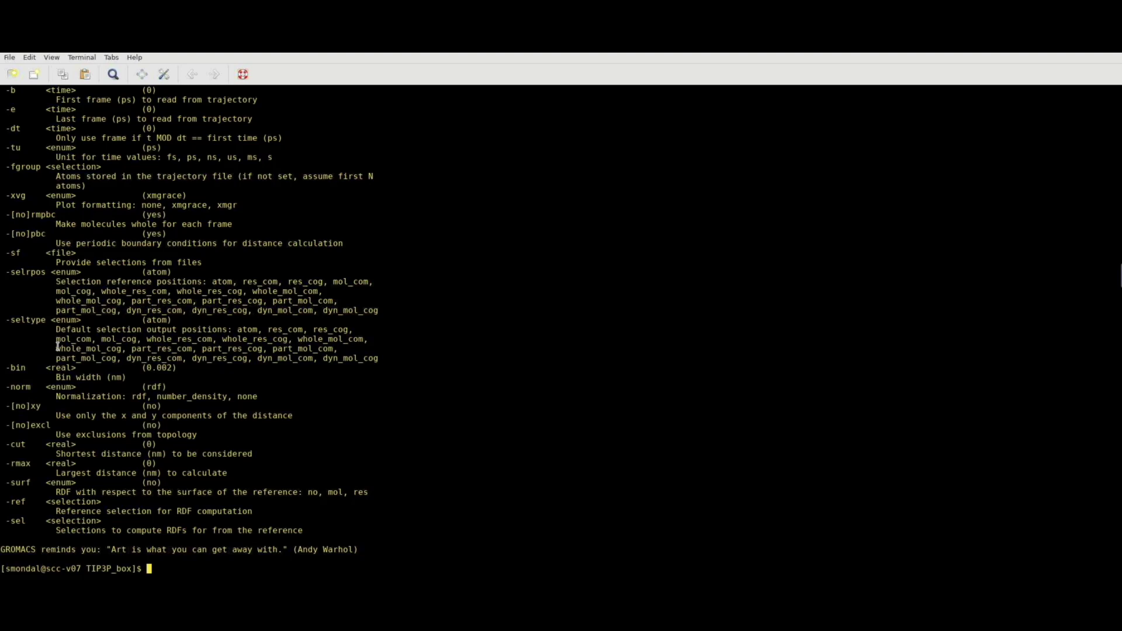
Run gmx_mpi rdf with trajectory md_5ns.xtc, structure md_5ns.tpr, index file index.ndx and output rdf_OW.xvg
text(gmx_mpi rdf -f md_)
key(Tab)
key(Tab)
text(-s md_)
key(Tab)
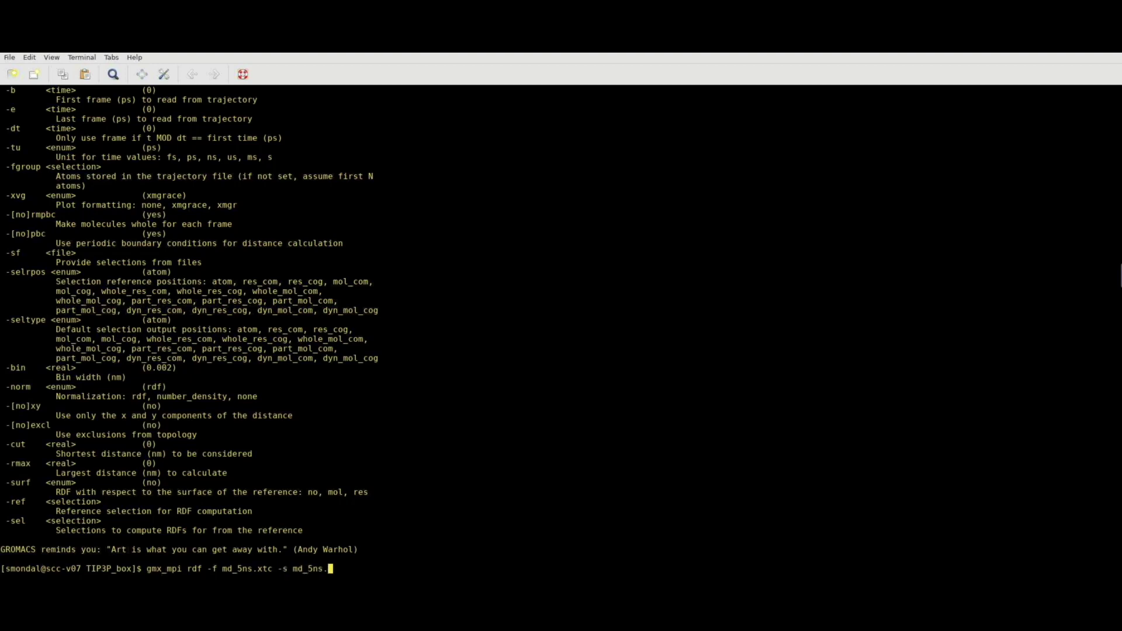
text(t)
key(Tab)
text(-n in)
key(Tab)
text(-o rdf_OW.xvg)
key(Return)
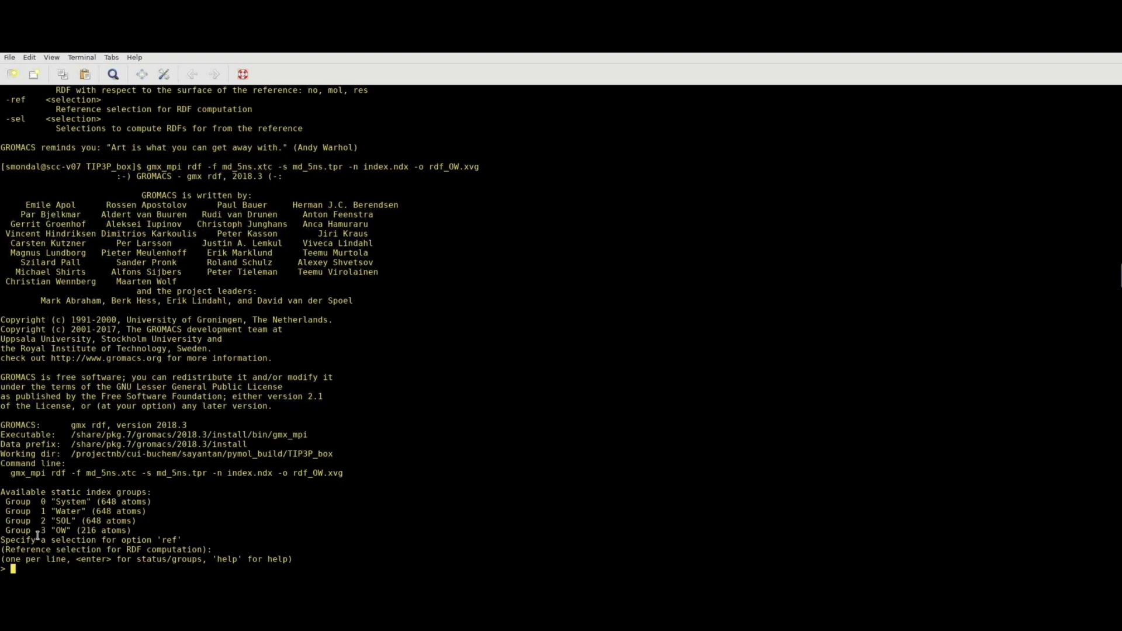
Choose group 3 (OW) as both the reference and the selection, and end the selection to compute the RDF
text(3)
key(Return)
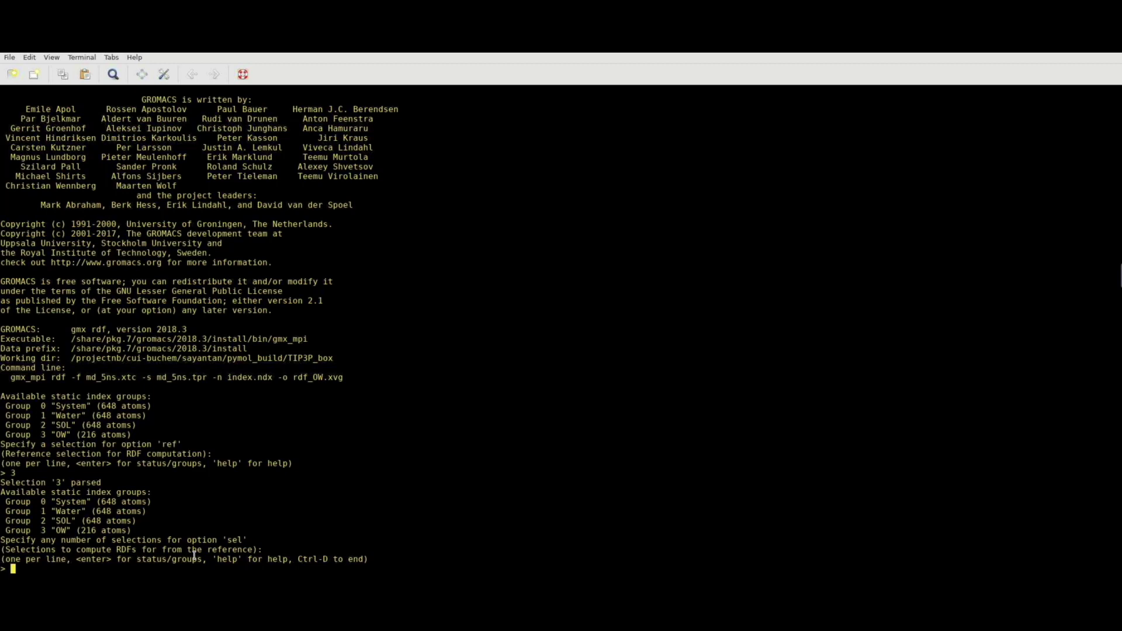
text(3)
key(Return)
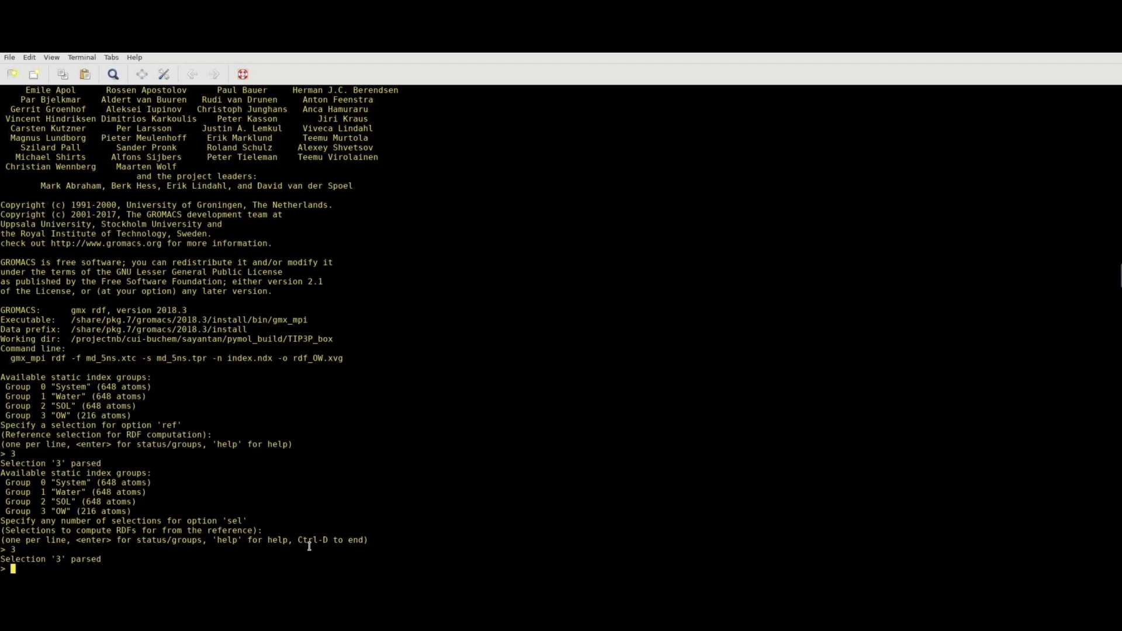
key(ctrl+d)
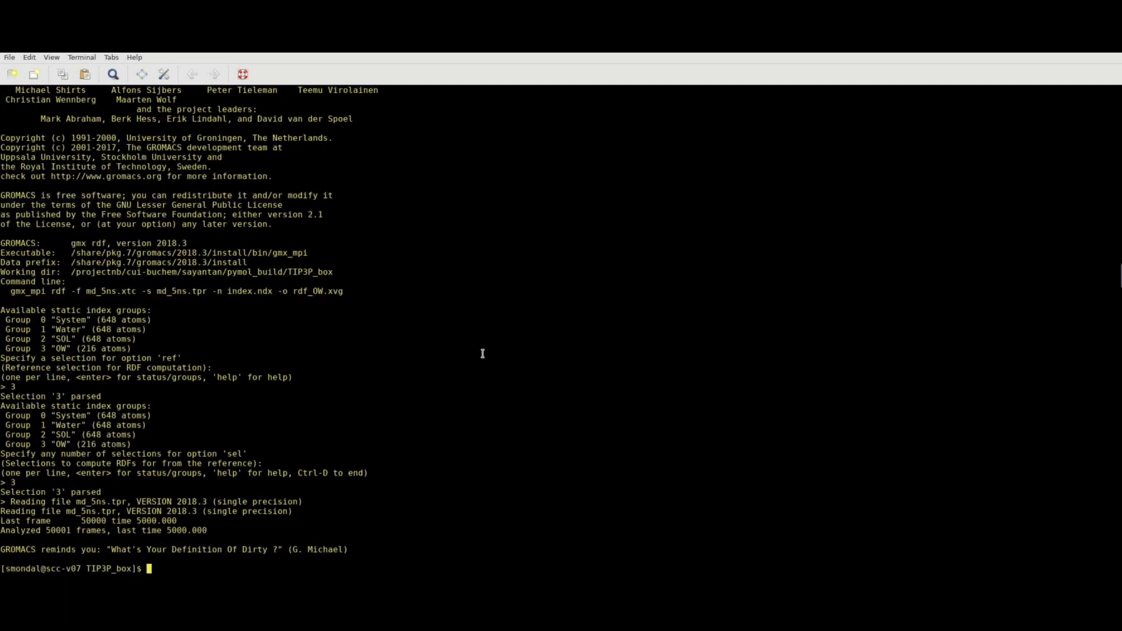
List the directory files and plot rdf_OW.xvg with xmgrace
text(ls)
key(Return)
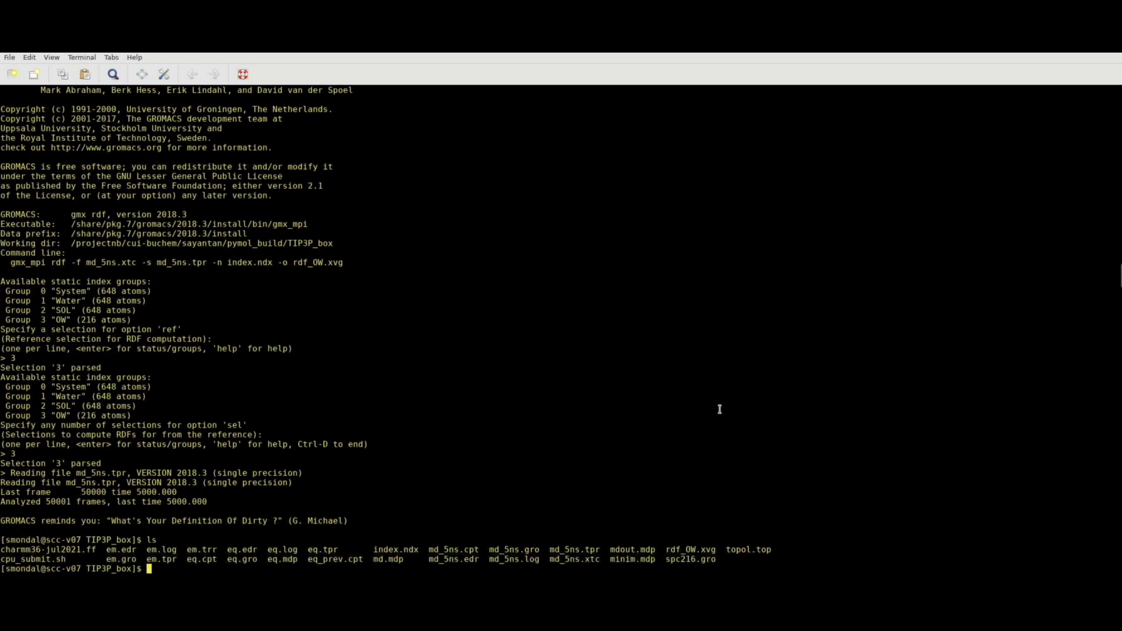
drag(666, 549, 716, 550)
text(xmgrace )
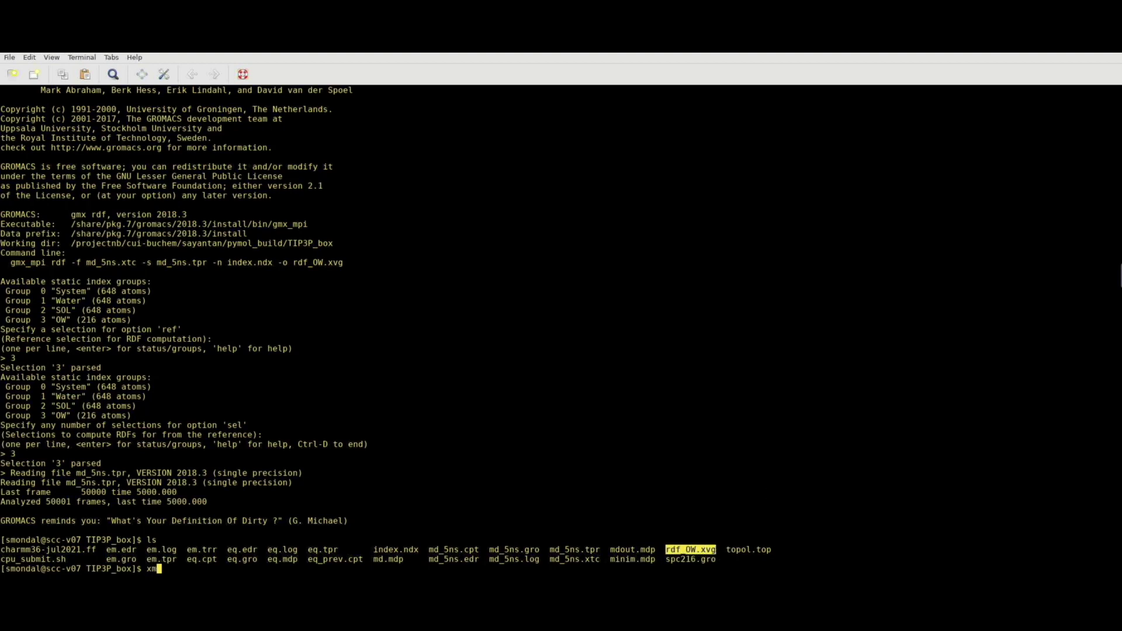
text(rd)
key(Tab)
key(Return)
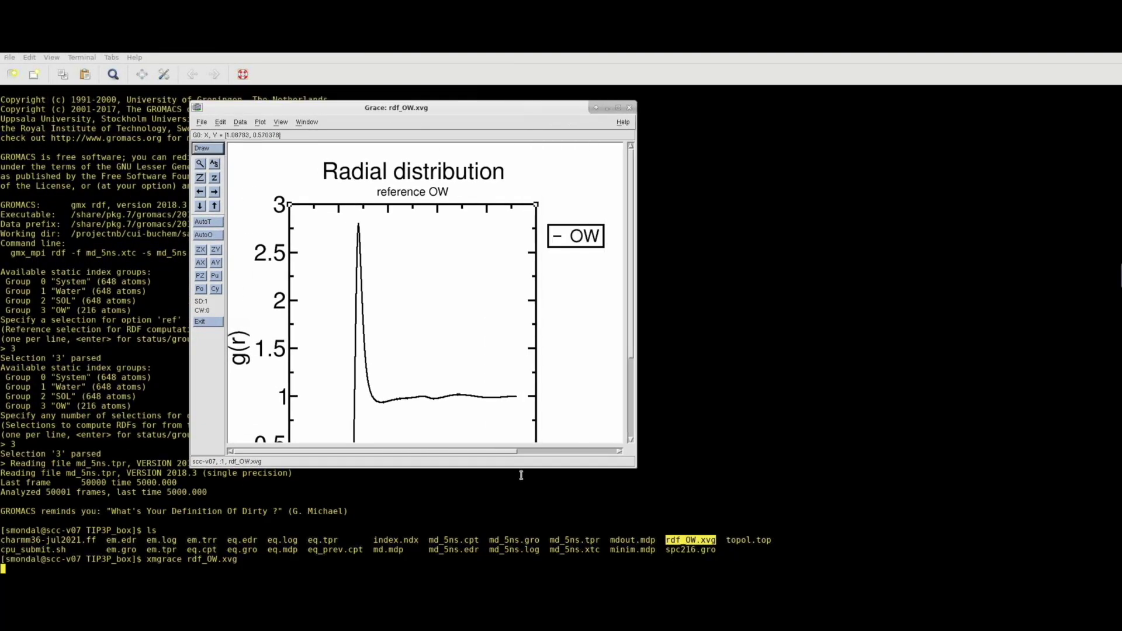
Enlarge the Grace window to examine the whole radial distribution plot down to its r axis, and close it
drag(525, 468, 530, 530)
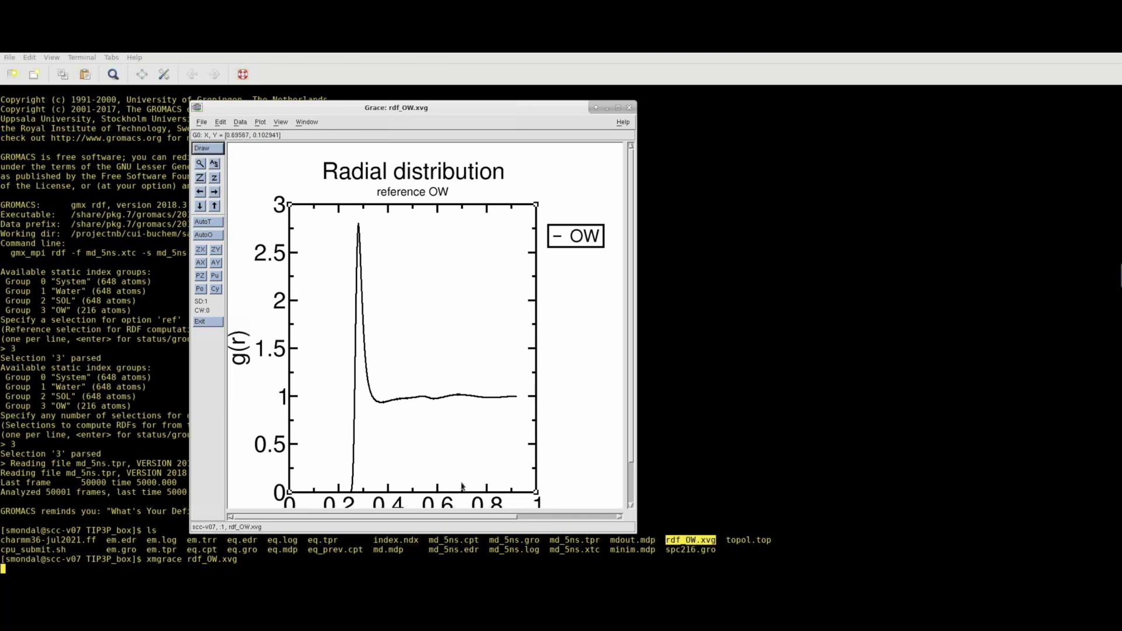
drag(477, 533, 484, 567)
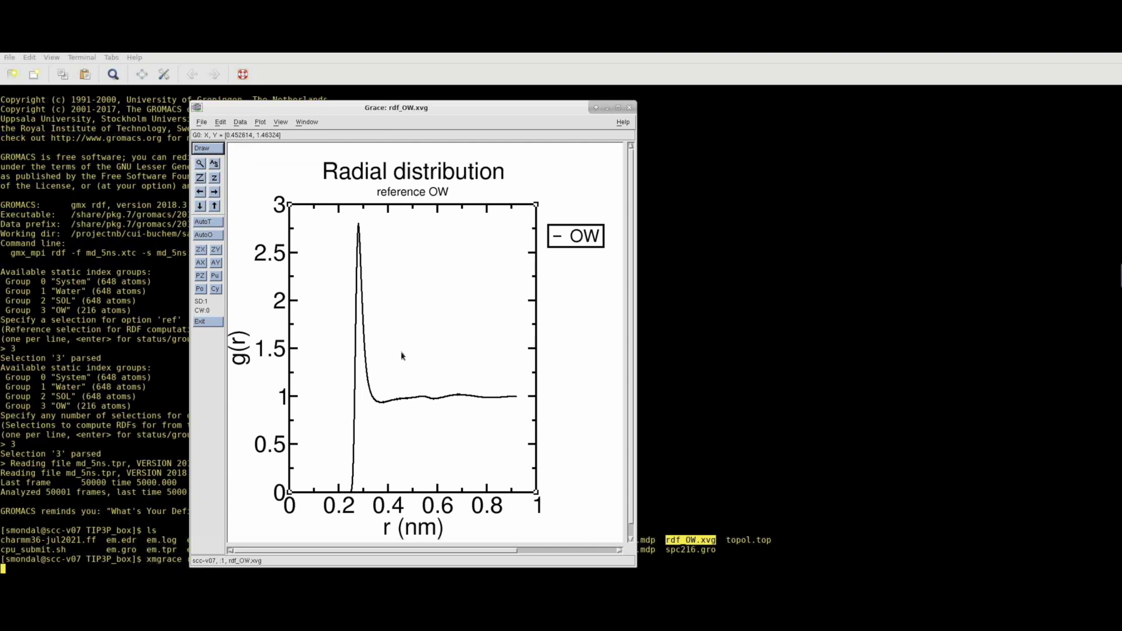
click(628, 108)
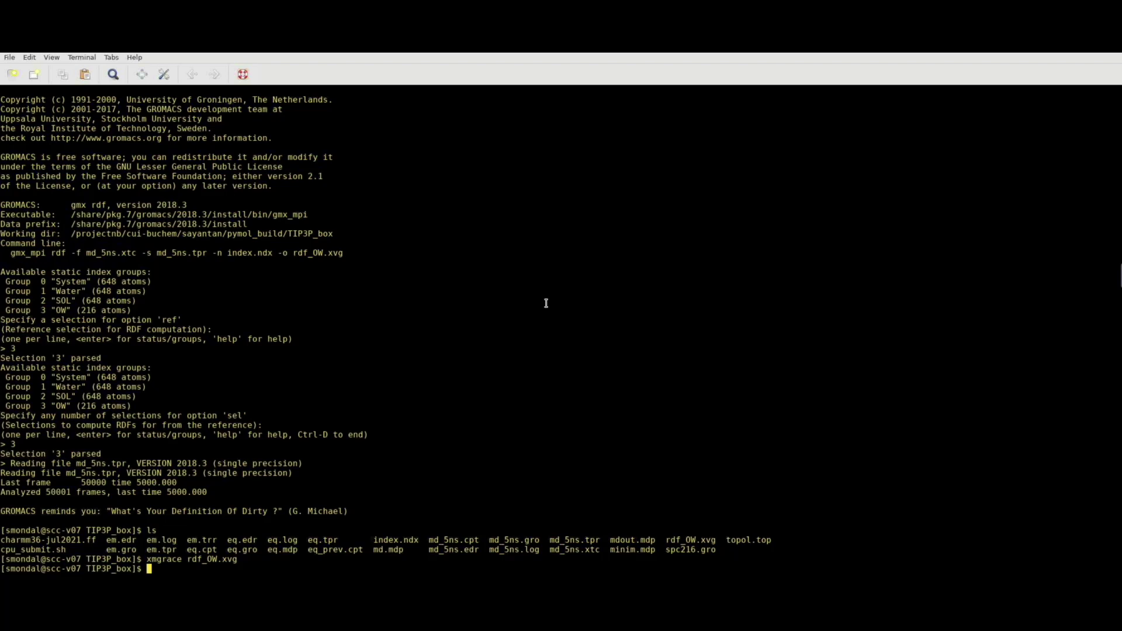
Show the help for gmx_mpi dipoles and review its input files, output files and other options
text(gmx_mpi dipoles -h)
key(Return)
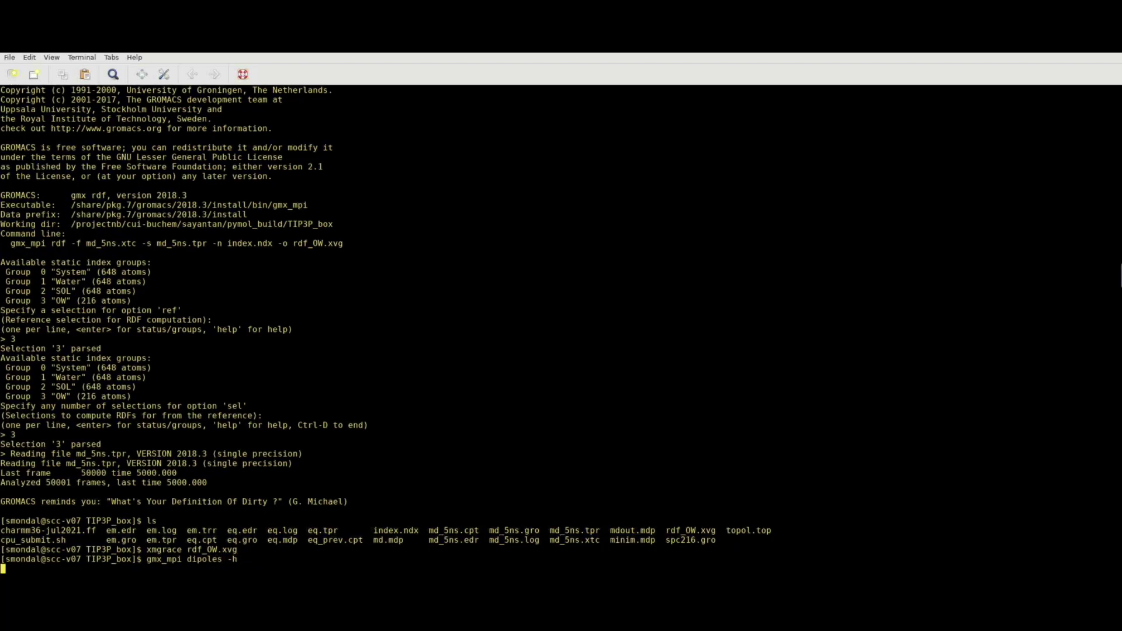
scroll(170, 228, up, 10)
scroll(170, 227, up, 15)
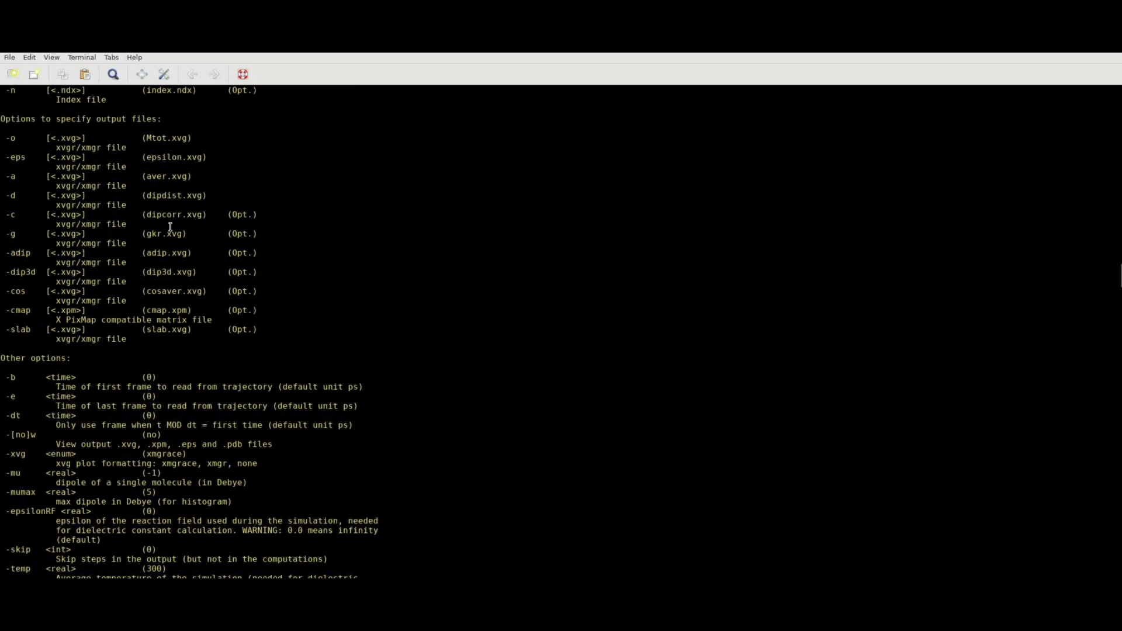
scroll(173, 228, down, 4)
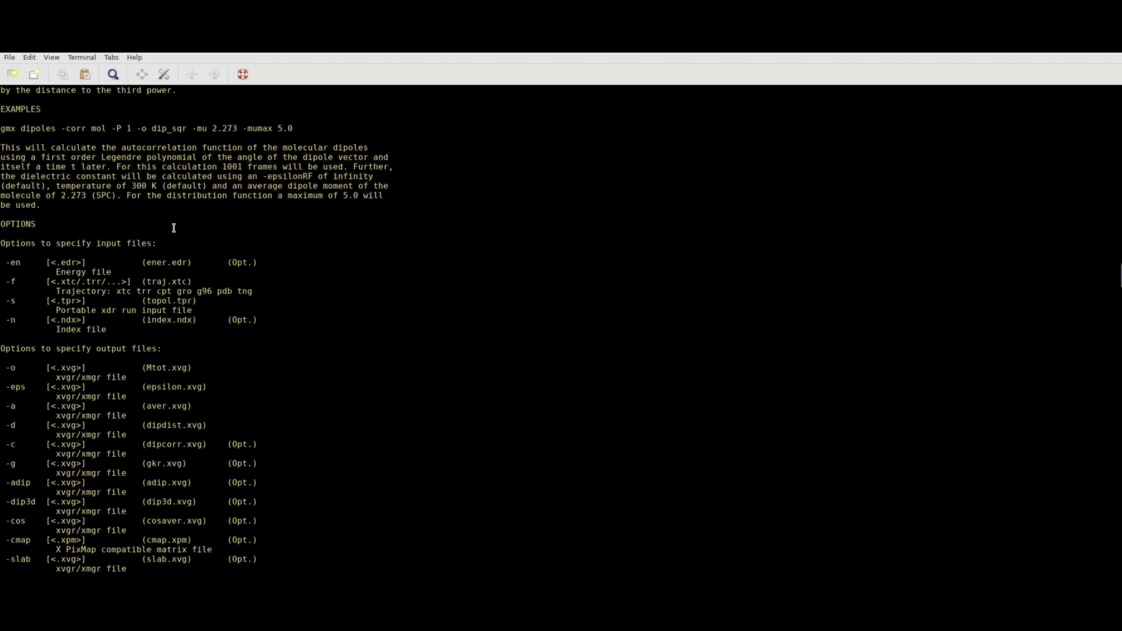
scroll(76, 238, down, 20)
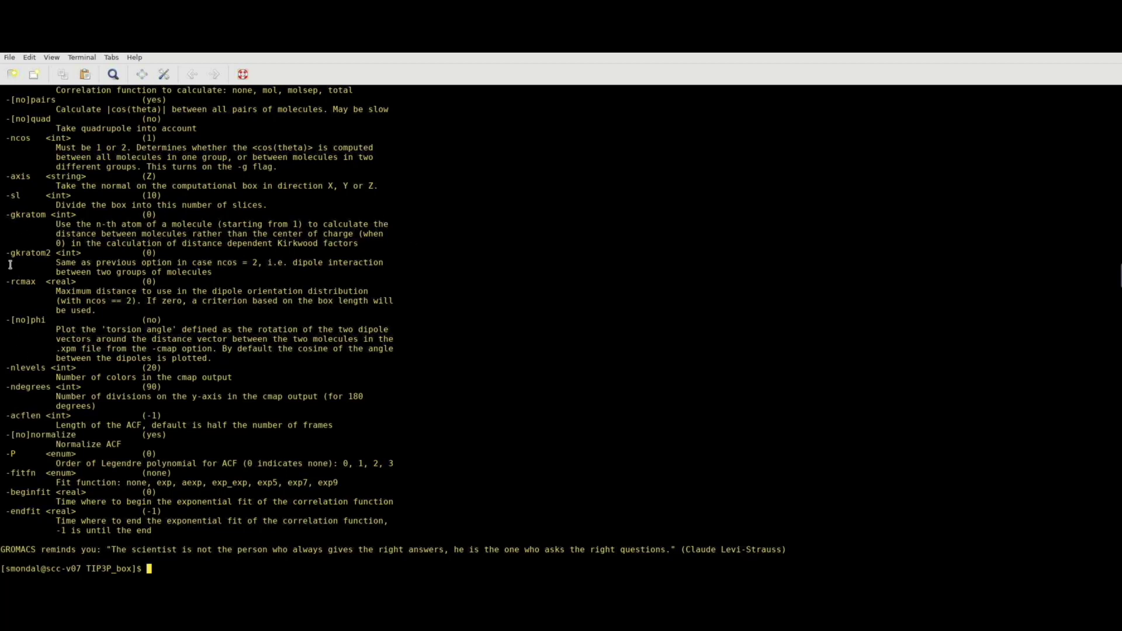
Run gmx_mpi dipoles with trajectory md_5ns.xtc, run input md_5ns.tpr and output dipole_fluc.xvg, using group 1 (Water)
key(Up)
key(BackSpace)
text(f md_5ns.)
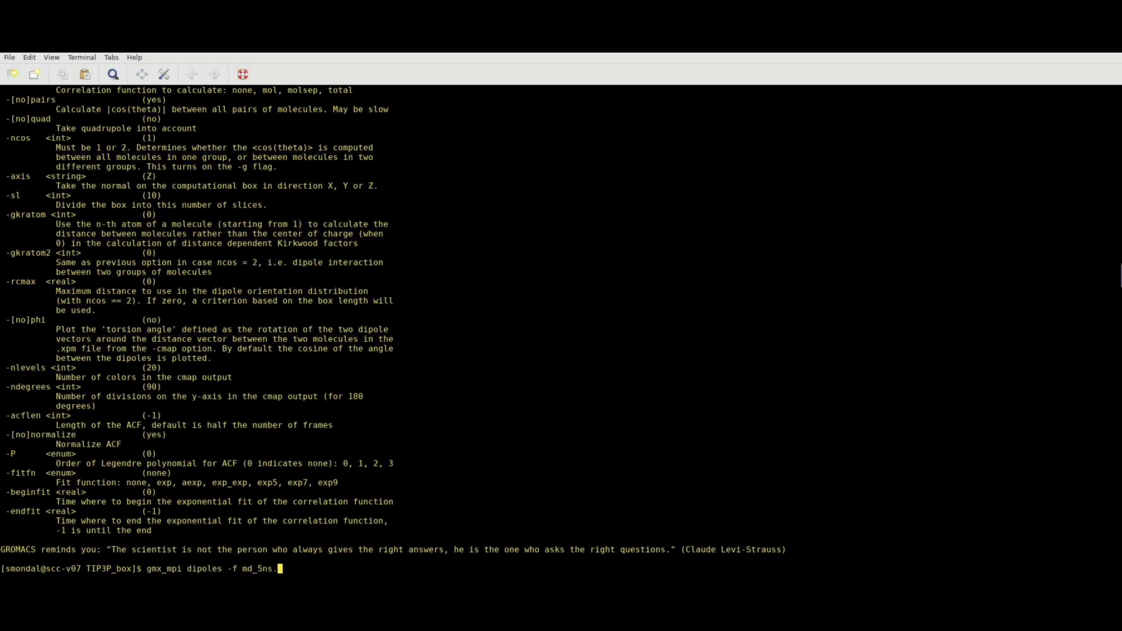
key(Tab)
text(-s md_5ns.t)
key(Tab)
text(-o)
text(dipole)
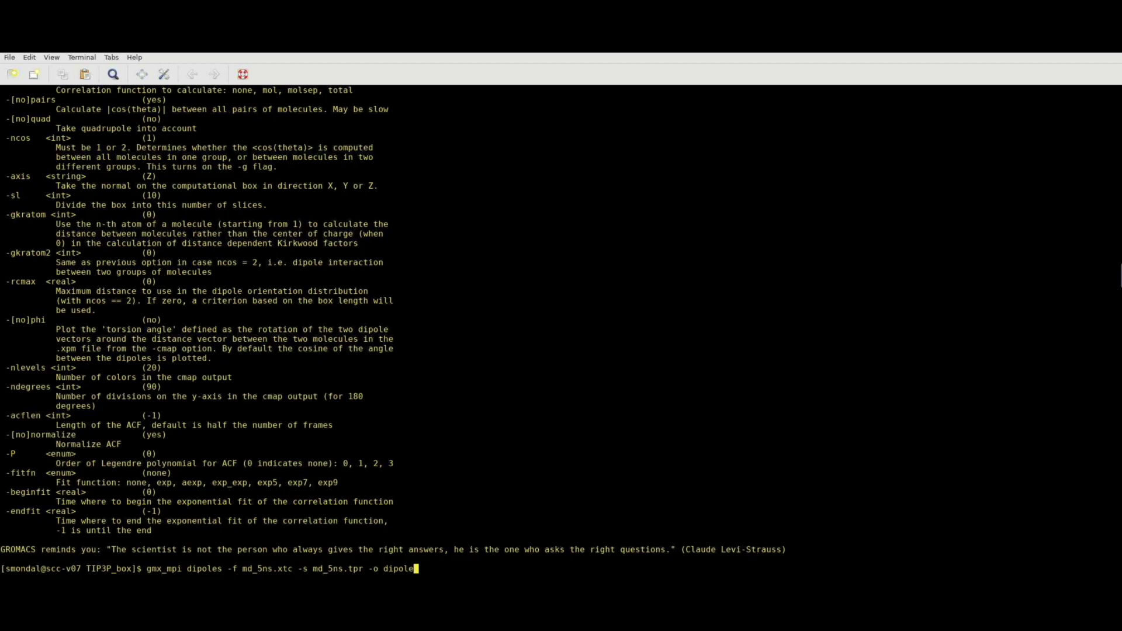
text(_fluc.xvg)
key(Return)
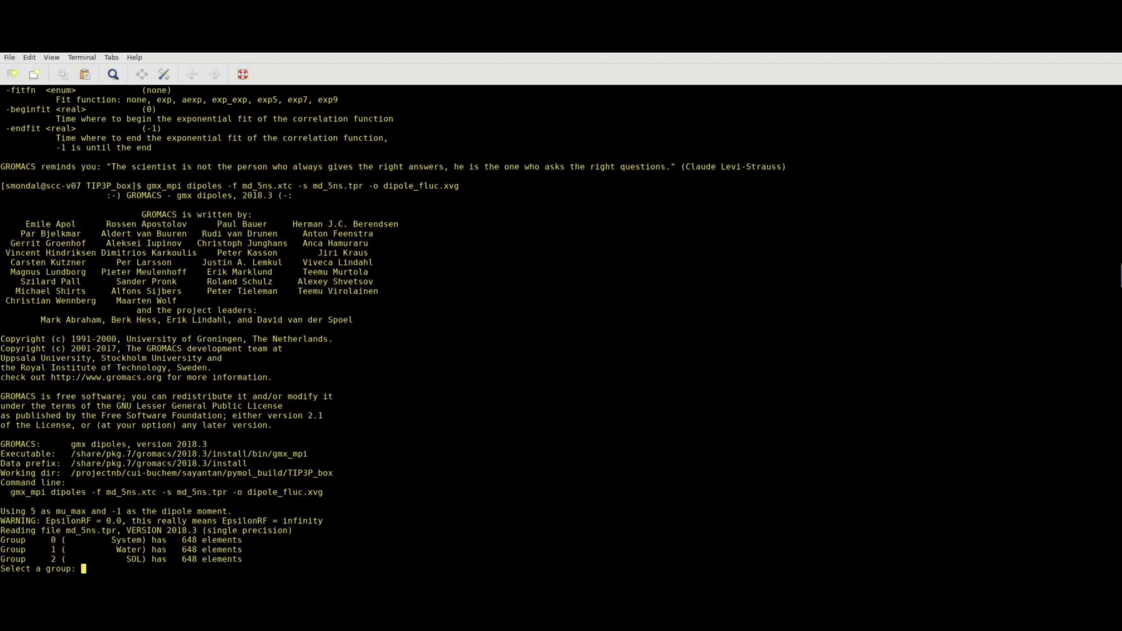
text(1)
key(Return)
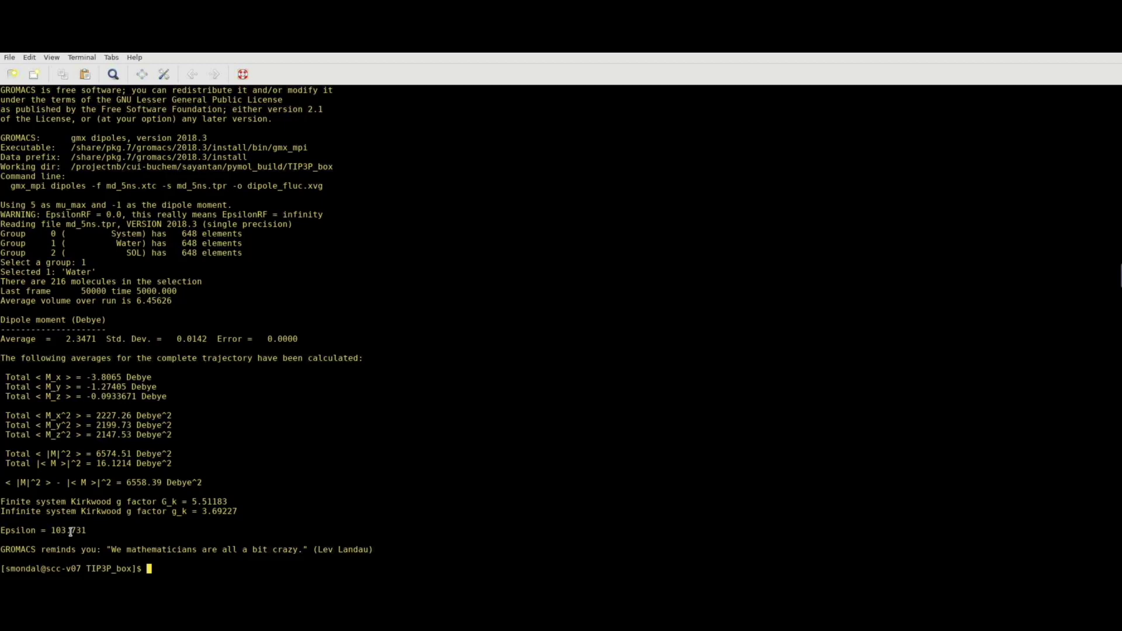
List the files in detail with lt to check for dipole_fluc.xvg
text(lt)
key(Return)
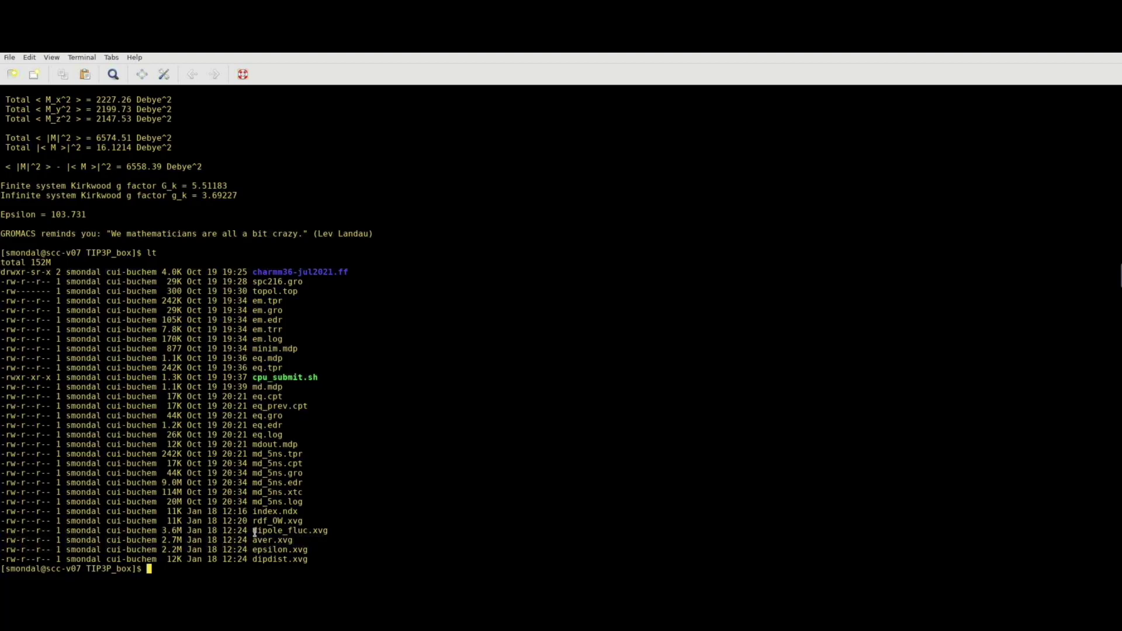
drag(252, 529, 328, 530)
Open dipole_fluc.xvg in vim and go to the end of the file to examine the last time frames
text(vim dip)
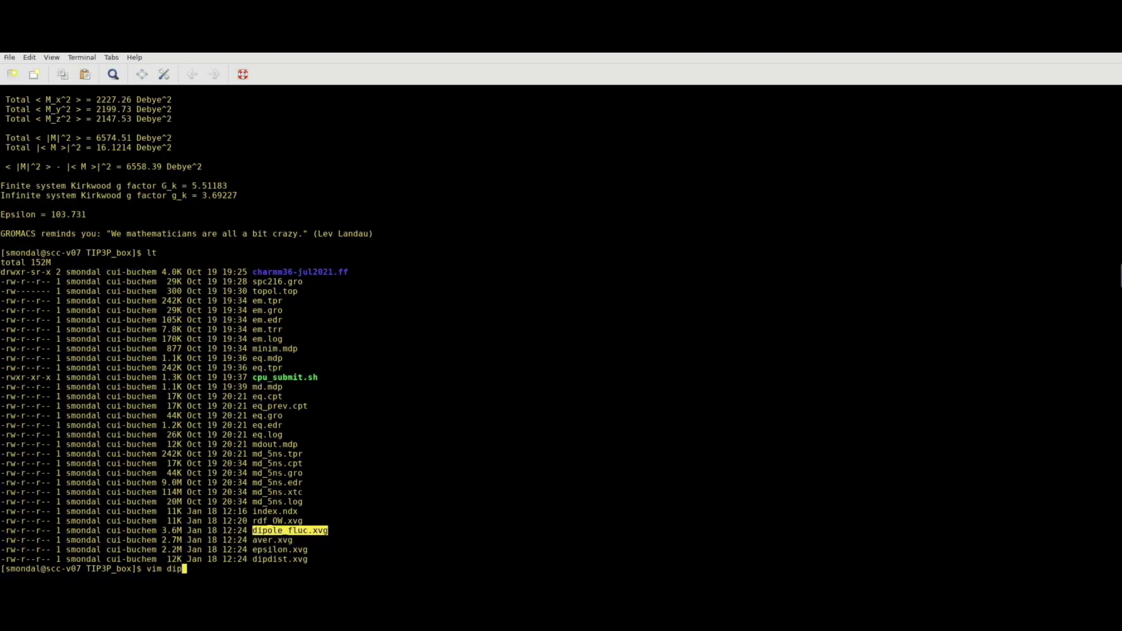
text(o)
key(Tab)
key(Return)
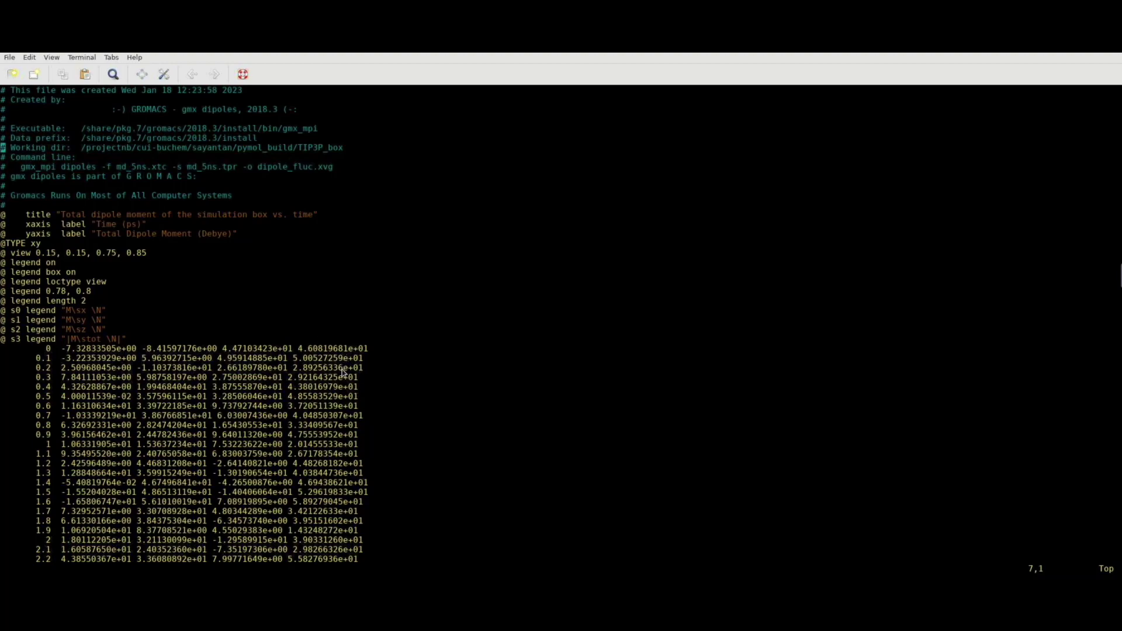
scroll(343, 368, down, 20)
key(shift+g)
scroll(341, 370, down, 2)
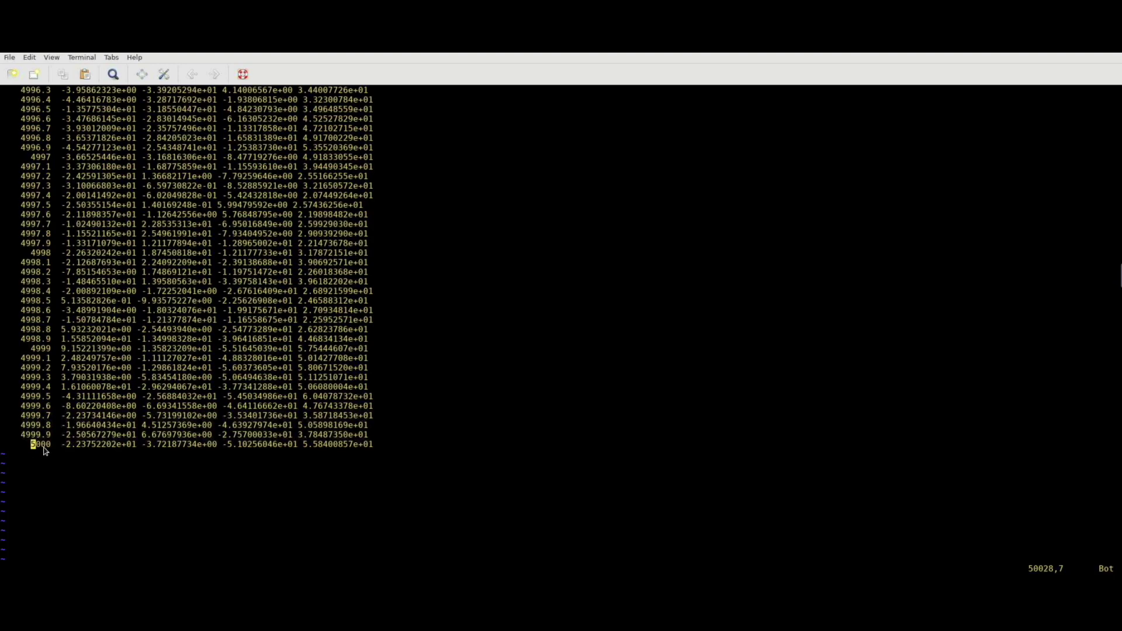
Leave dipole_fluc.xvg, open epsilon.xvg in vim to examine its legend entries and epsilon values over time, and quit the file
text(:q)
key(Return)
text(vim epsilon.xvg)
key(Return)
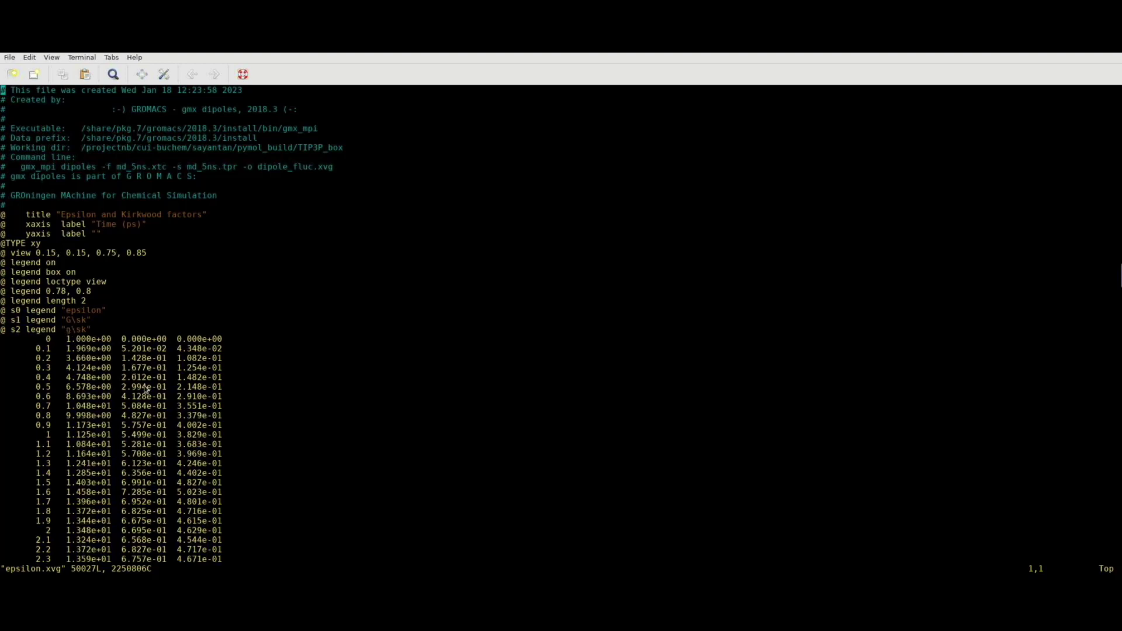
scroll(144, 390, down, 8)
scroll(144, 390, up, 8)
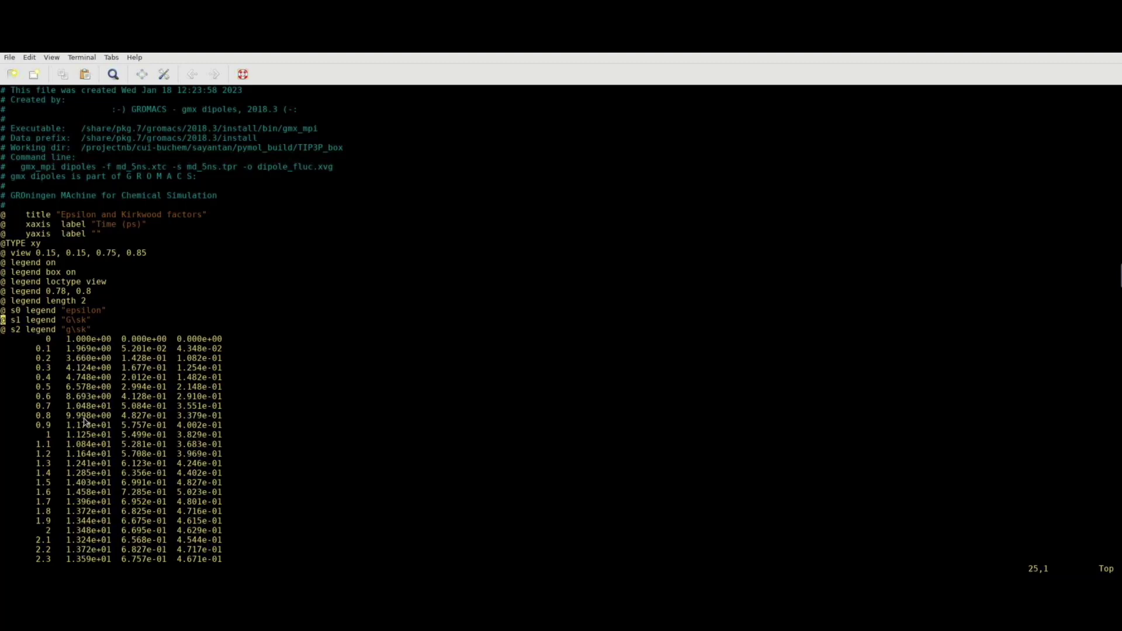
scroll(84, 421, down, 20)
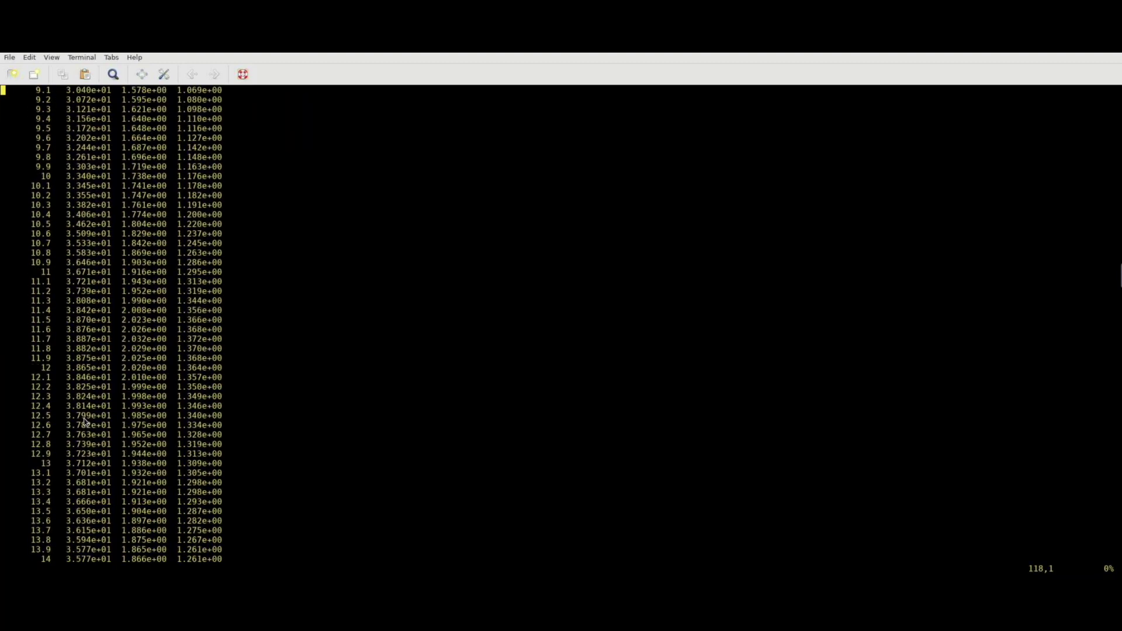
scroll(84, 421, up, 20)
scroll(85, 322, down, 3)
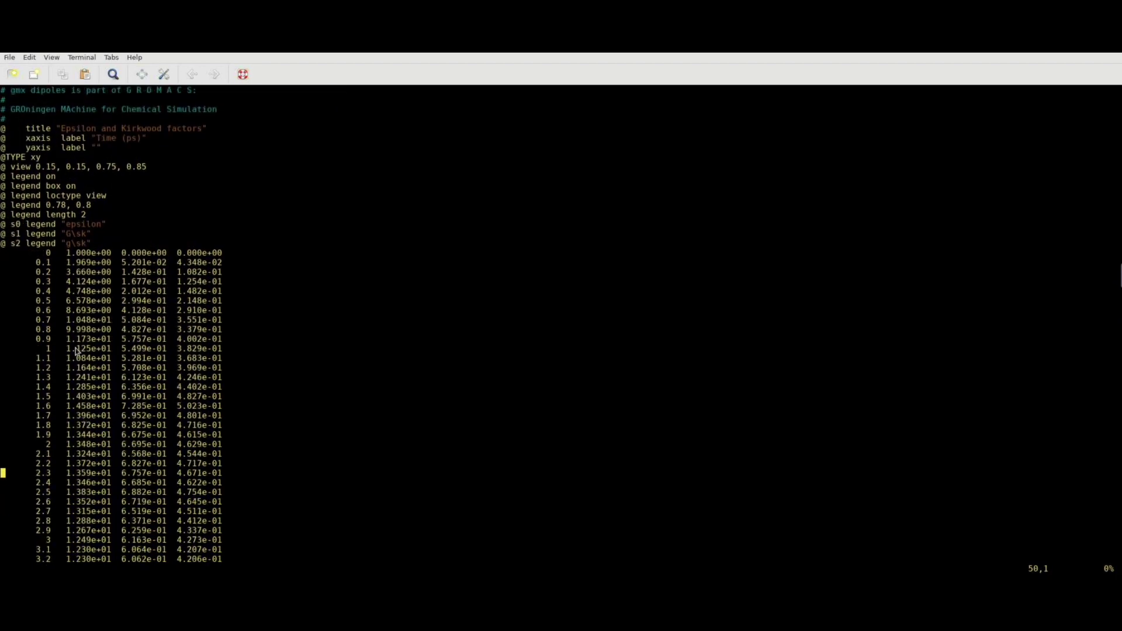
text(:q)
key(Return)
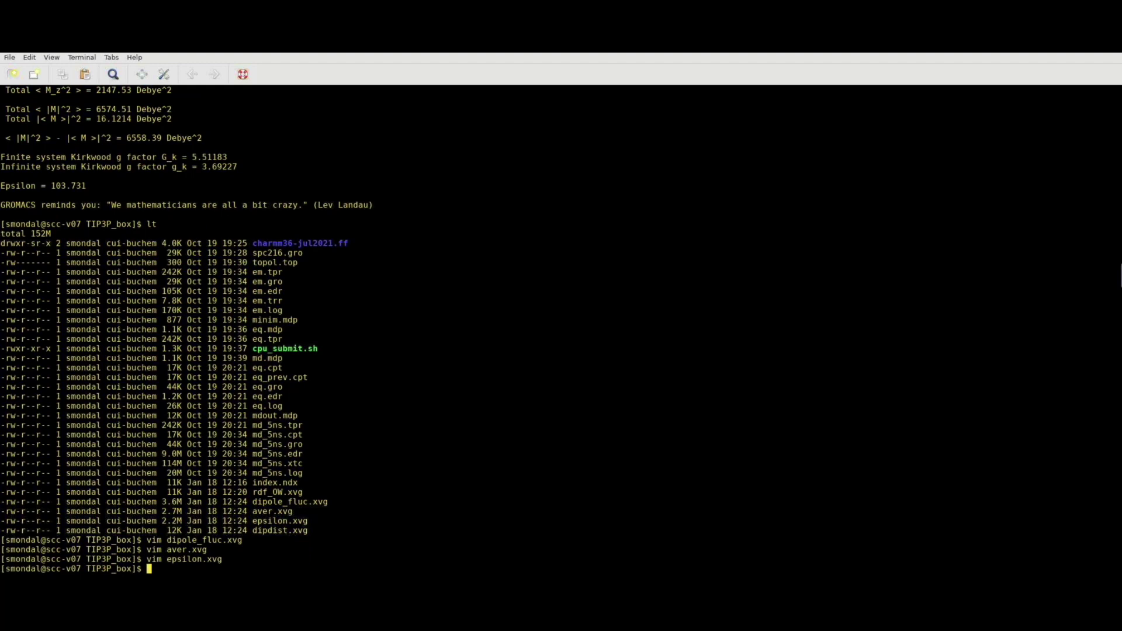
Plot epsilon.xvg with xmgrace, inspect how the dielectric constant converges along the time axis, and close the plot
text(xmgrace epsilon.xvg)
key(Return)
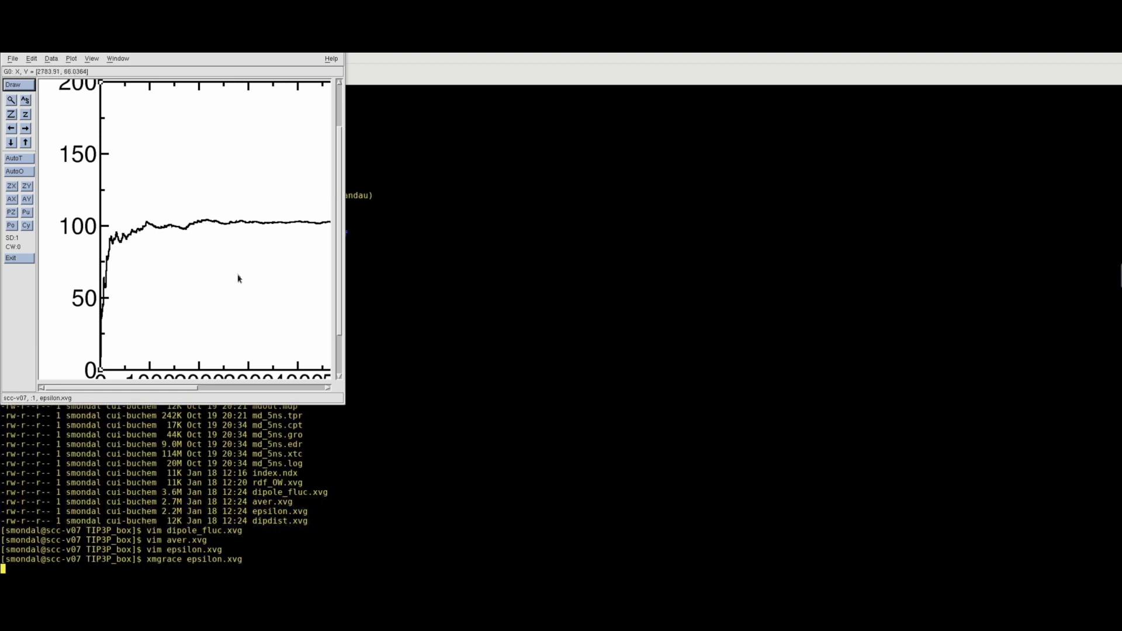
click(348, 261)
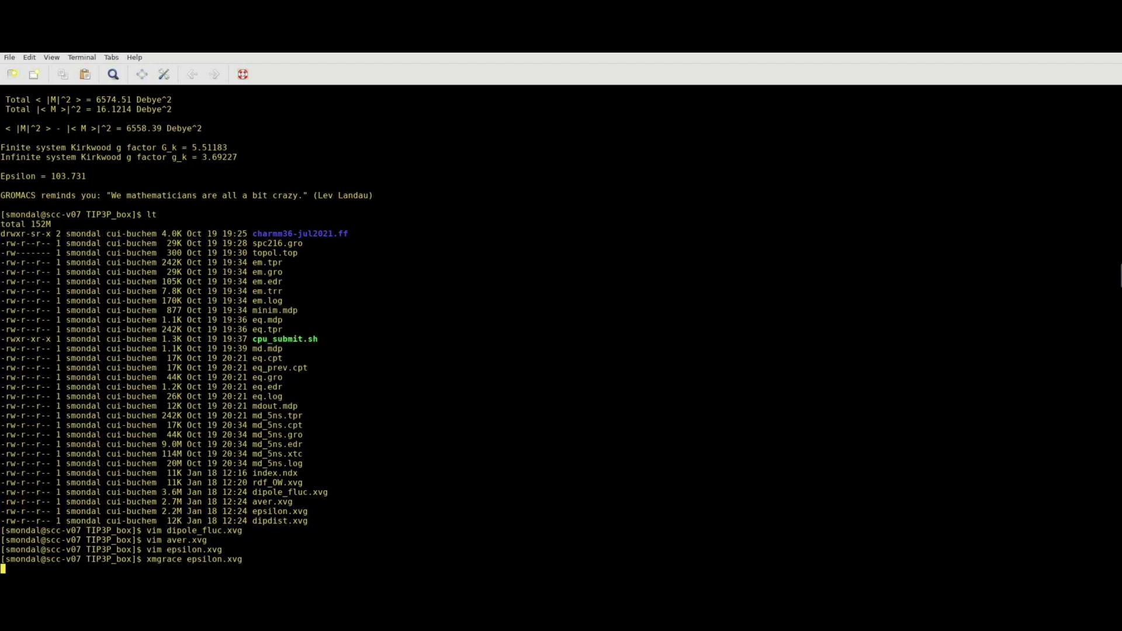
key(alt+Tab)
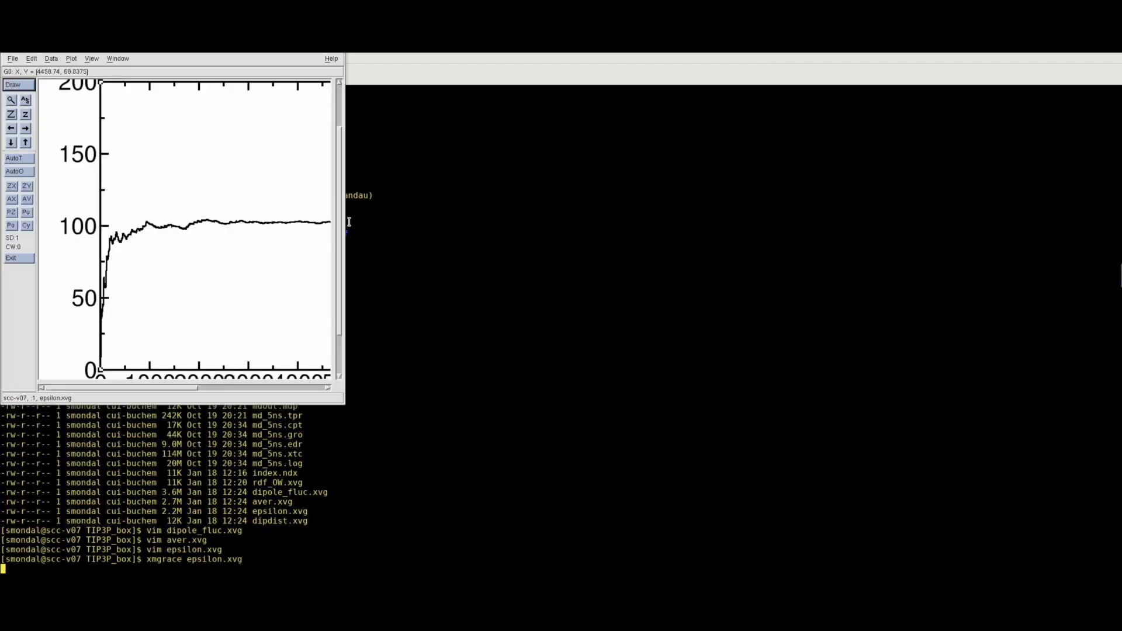
scroll(340, 234, down, 1)
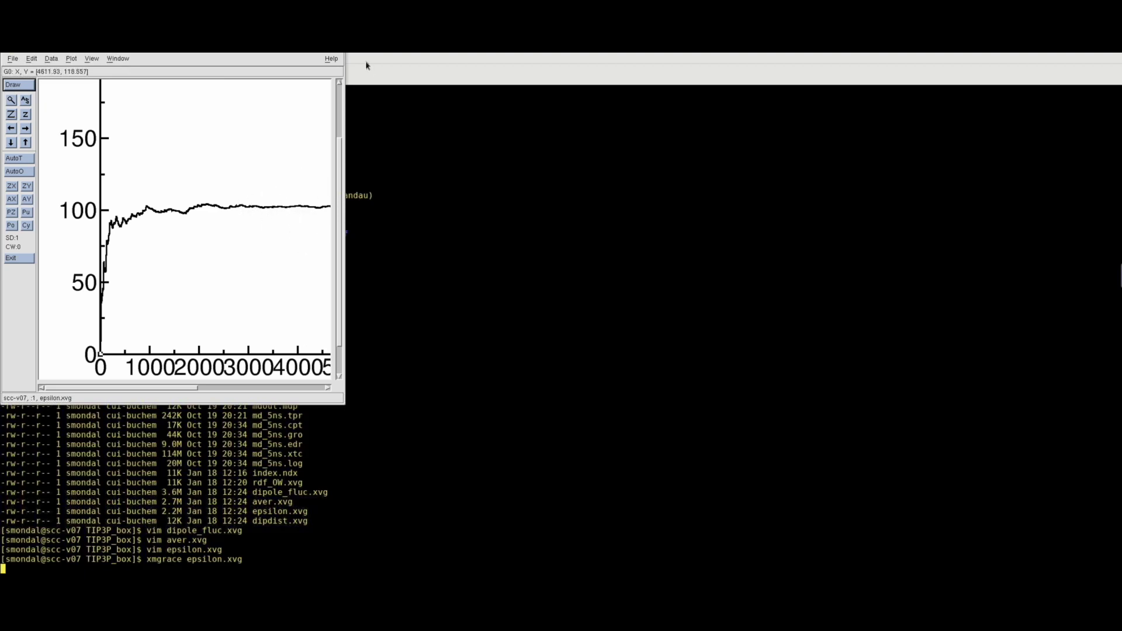
key(ctrl+q)
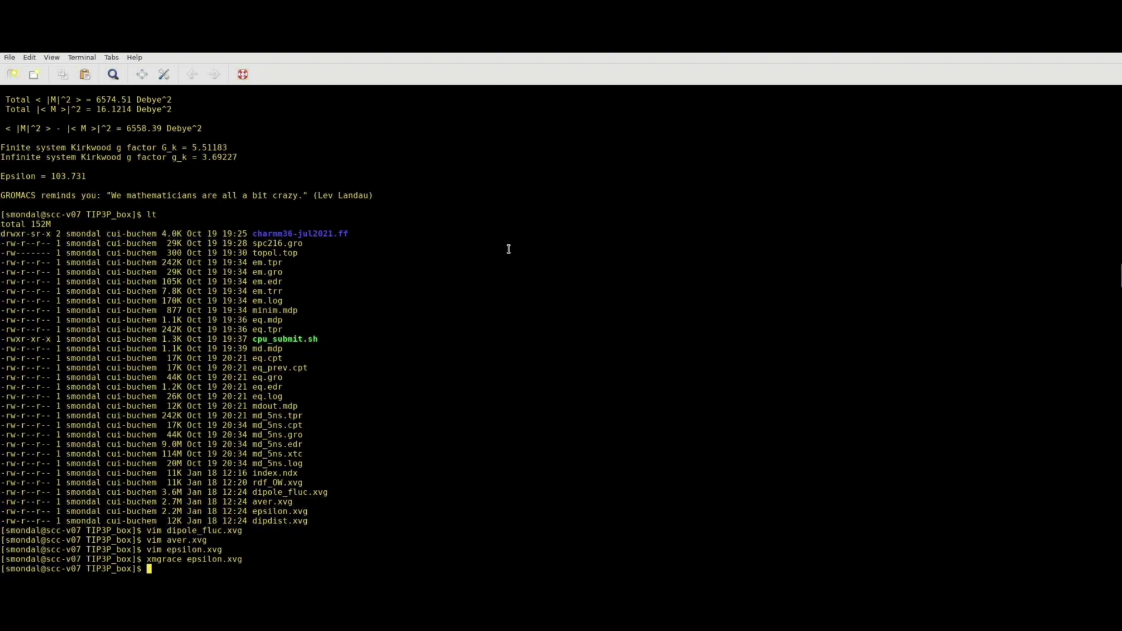
Show the help for gmx_mpi msd and review its input files, output files and other options
text(gmx_mpi msd -h)
key(Return)
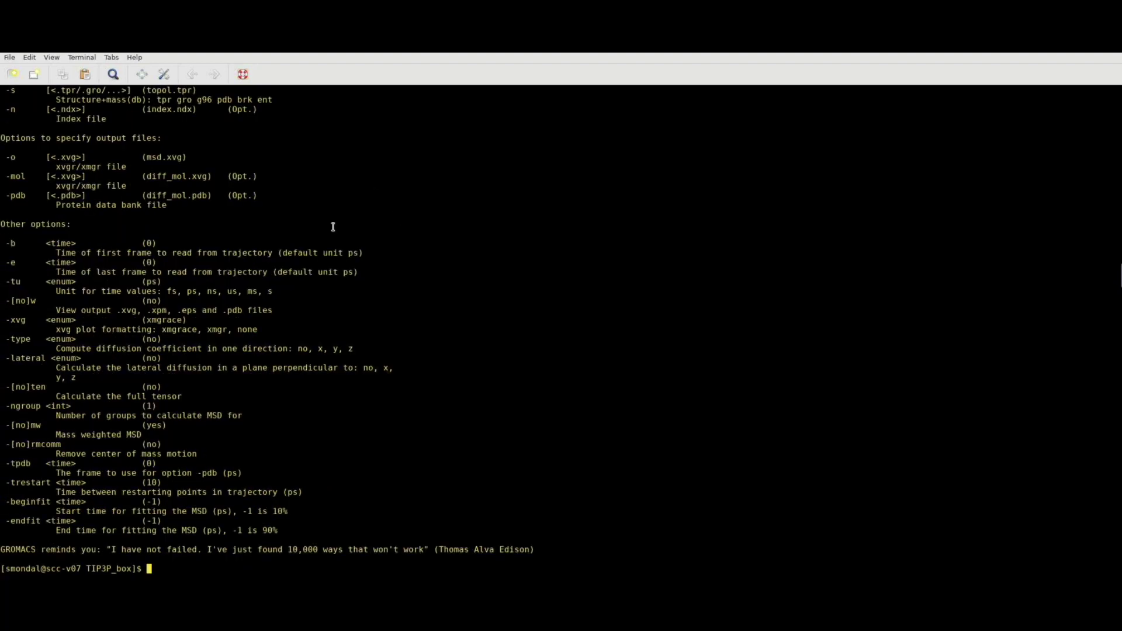
scroll(96, 210, up, 10)
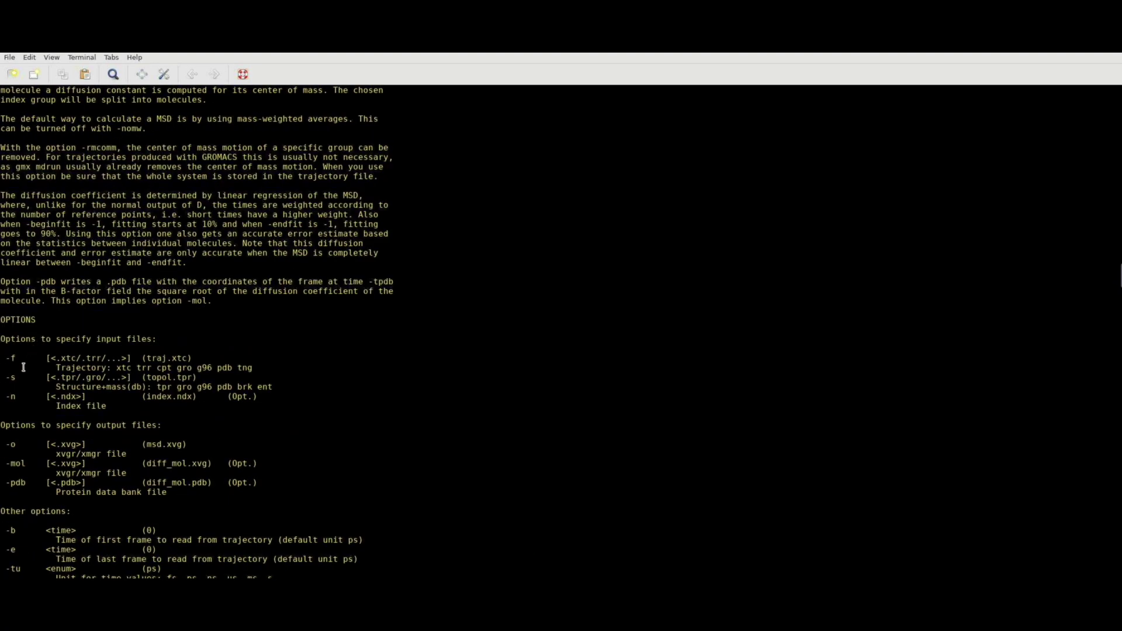
scroll(95, 392, down, 6)
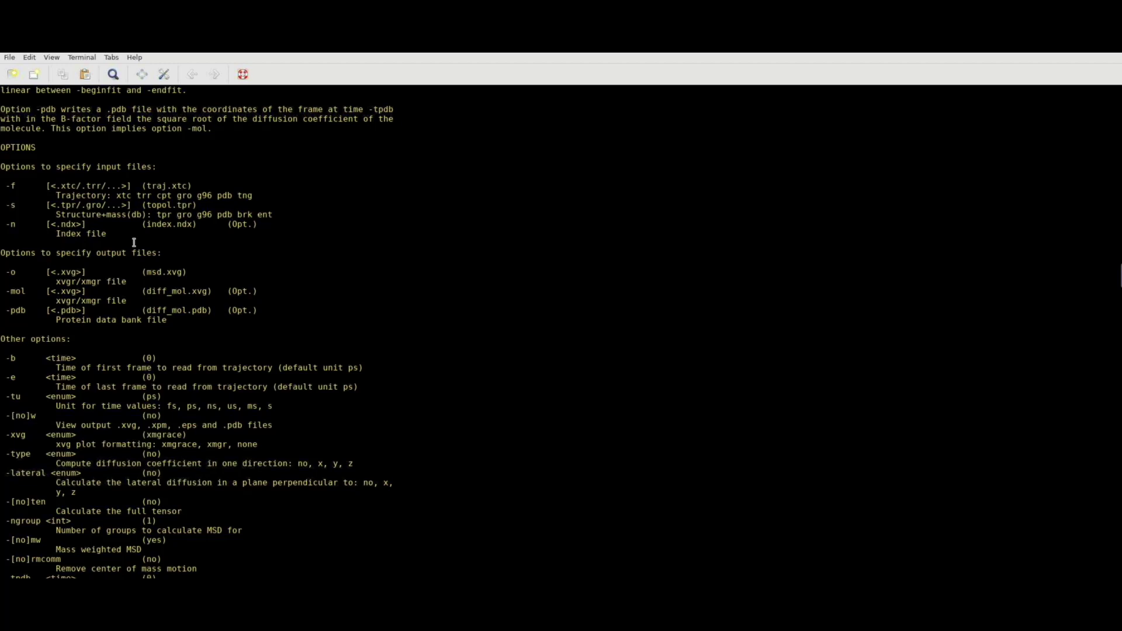
scroll(41, 474, down, 4)
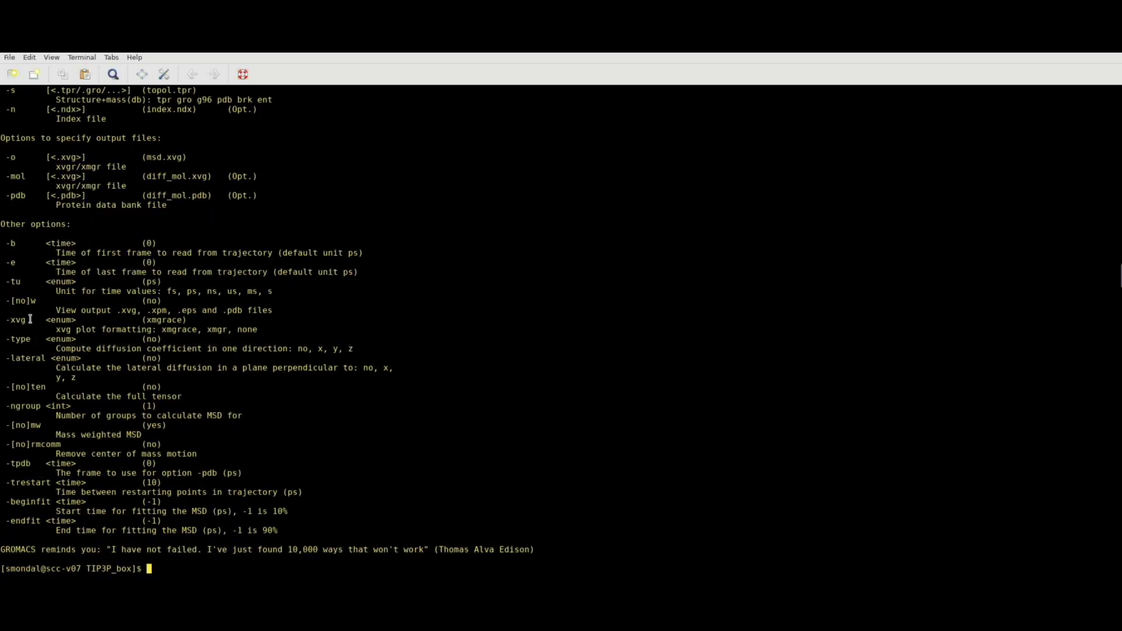
Run gmx_mpi msd with trajectory md_5ns.xtc, run input md_5ns.tpr, index index.ndx and output msd.xvg, using group 3 (OW)
key(Up)
text(md_5)
key(Tab)
text(x)
key(Tab)
text(-s )
text(md_5)
key(Tab)
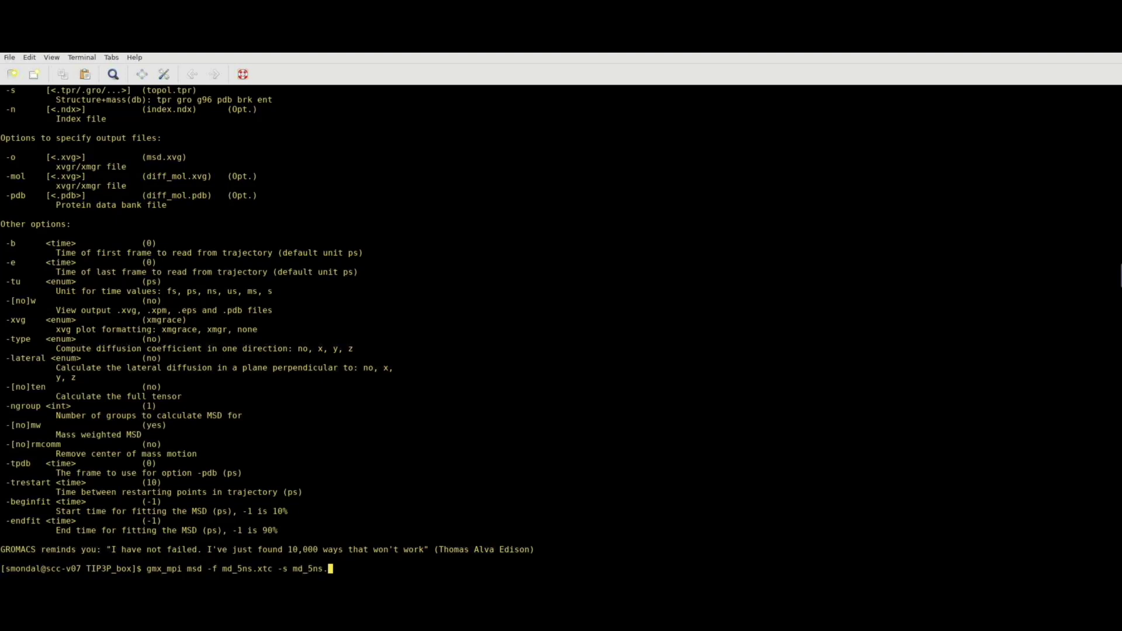
text(t)
key(Tab)
text(-n ind)
key(Tab)
text(-o msd.xvg)
key(Return)
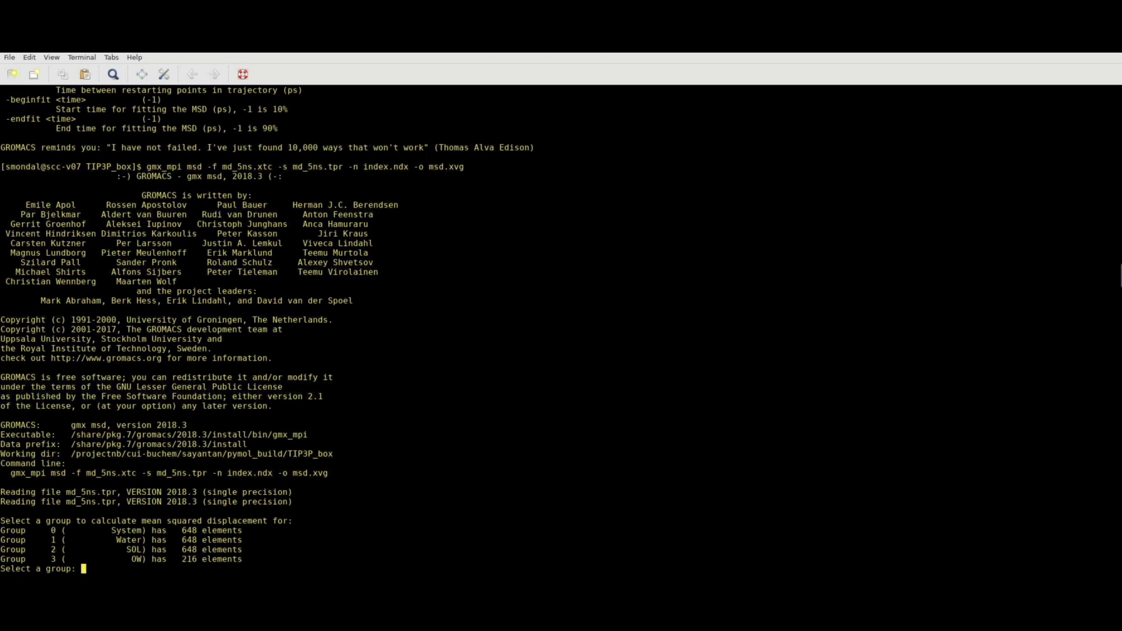
text(3)
key(Return)
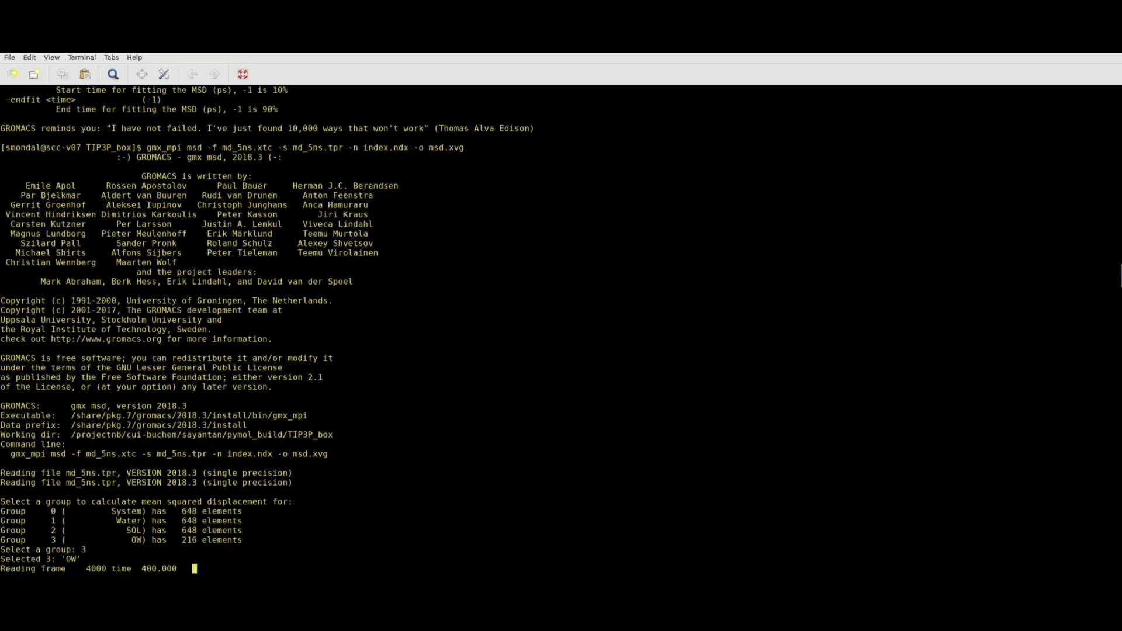